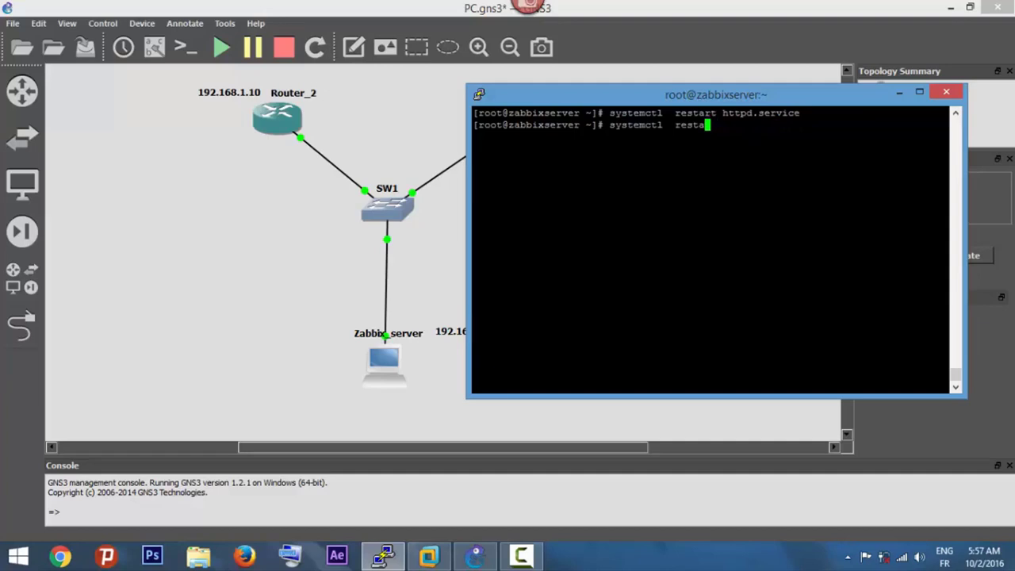
Restart zabbix-server.service with systemctl on the Zabbix server and clear the terminal
text(rt zabbix-server.ser)
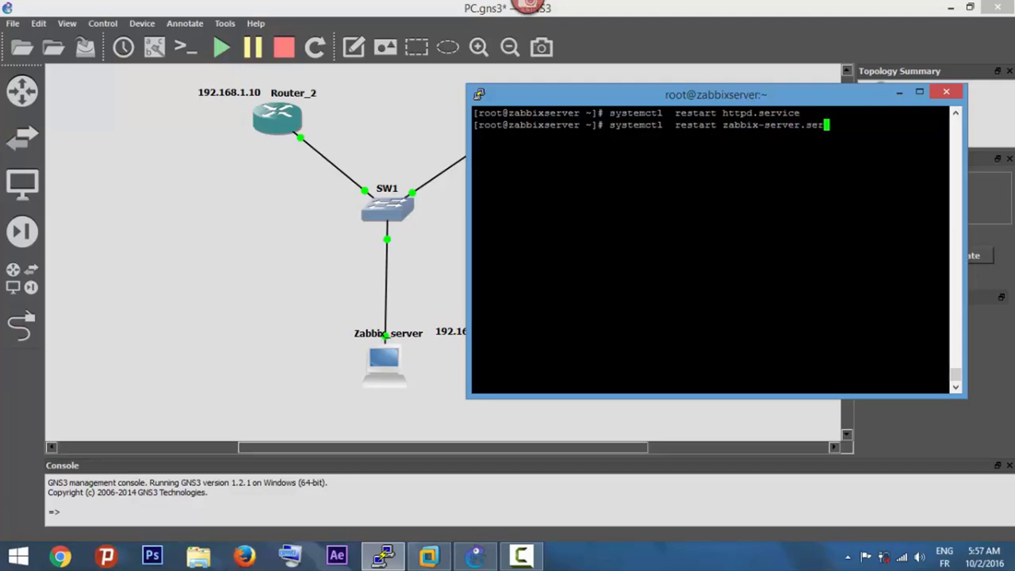
text(vice)
key(Return)
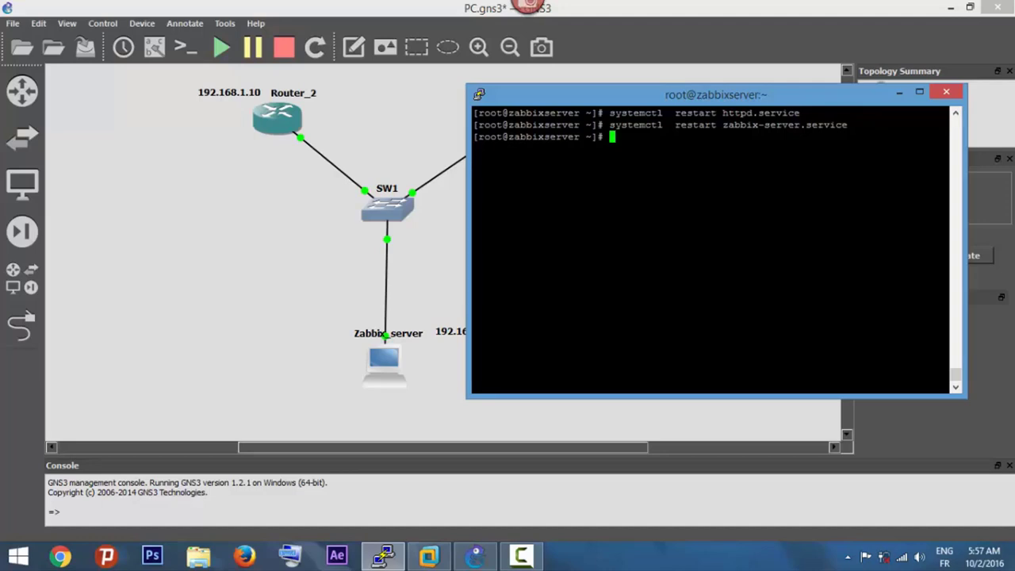
key(ctrl+l)
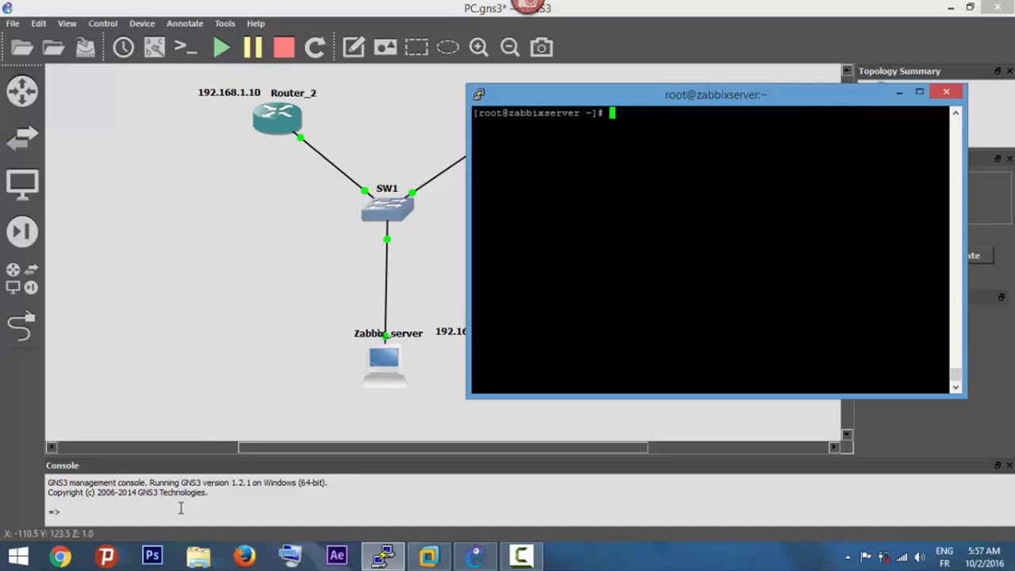
Switch to Firefox, dismiss the default browser prompt, open 10.1.1.254/zabbix/ and sign in to Zabbix with the filled-in credentials
click(244, 557)
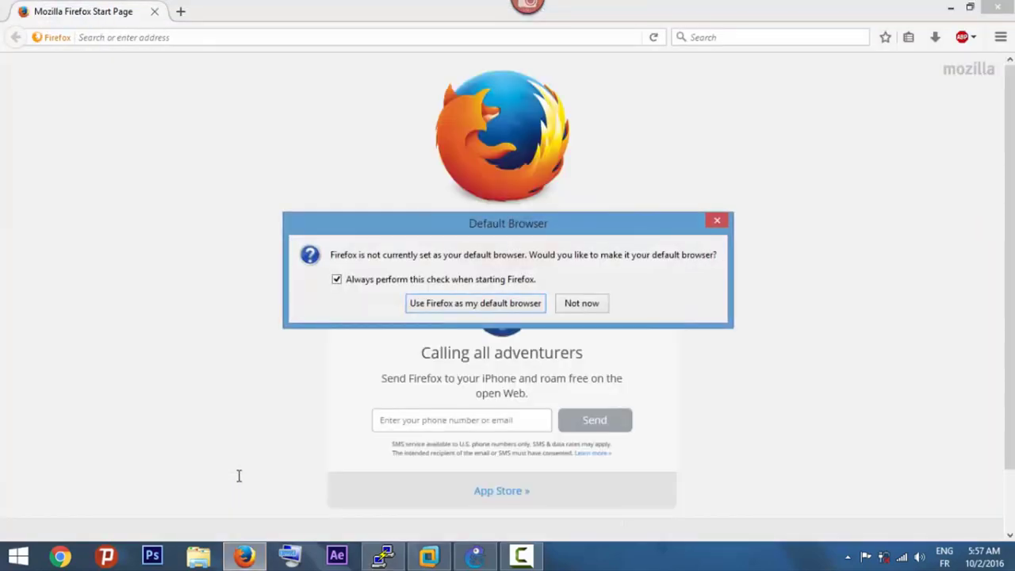
click(718, 221)
click(435, 38)
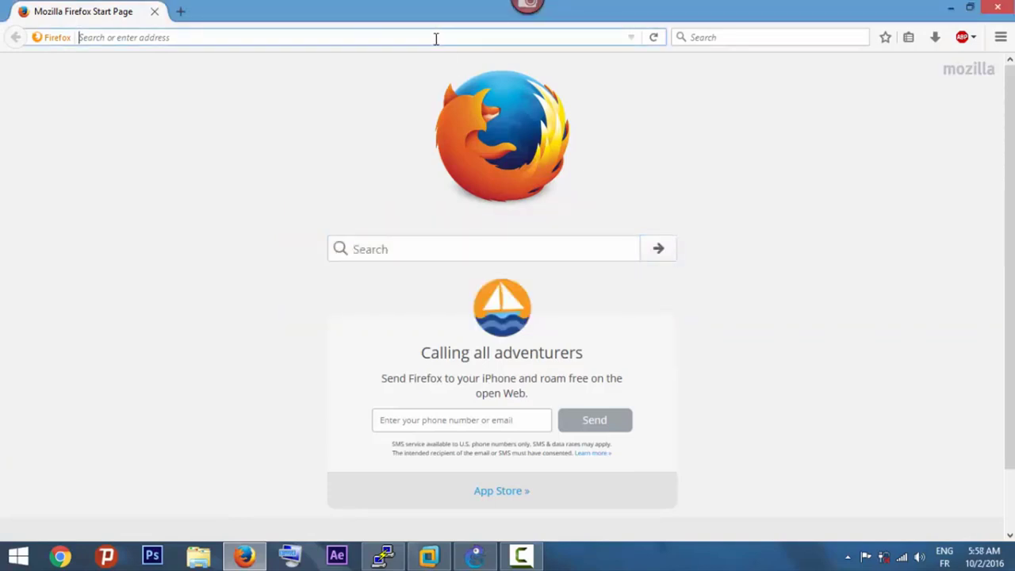
text(10.1.1.254/zabbix/)
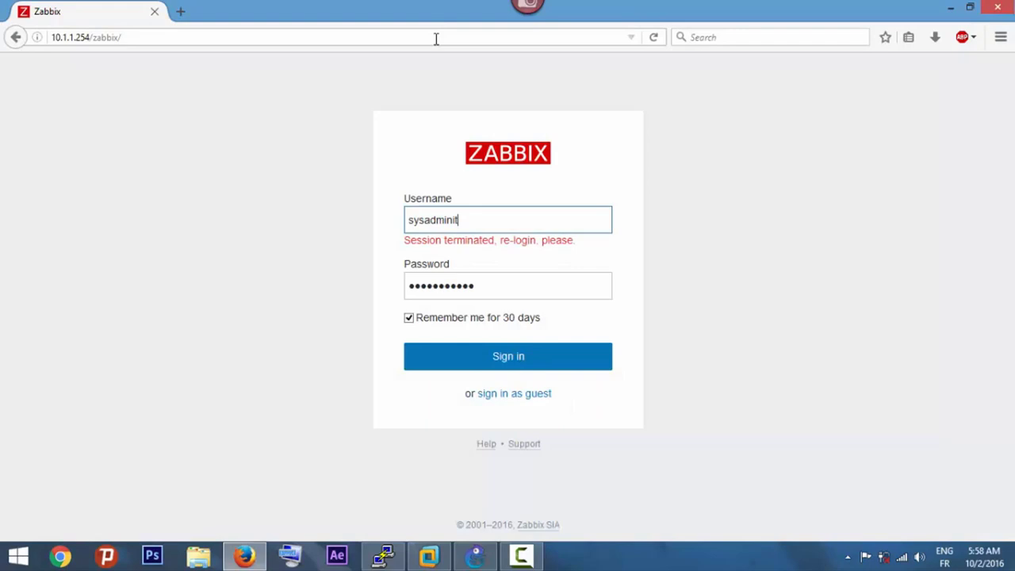
key(Return)
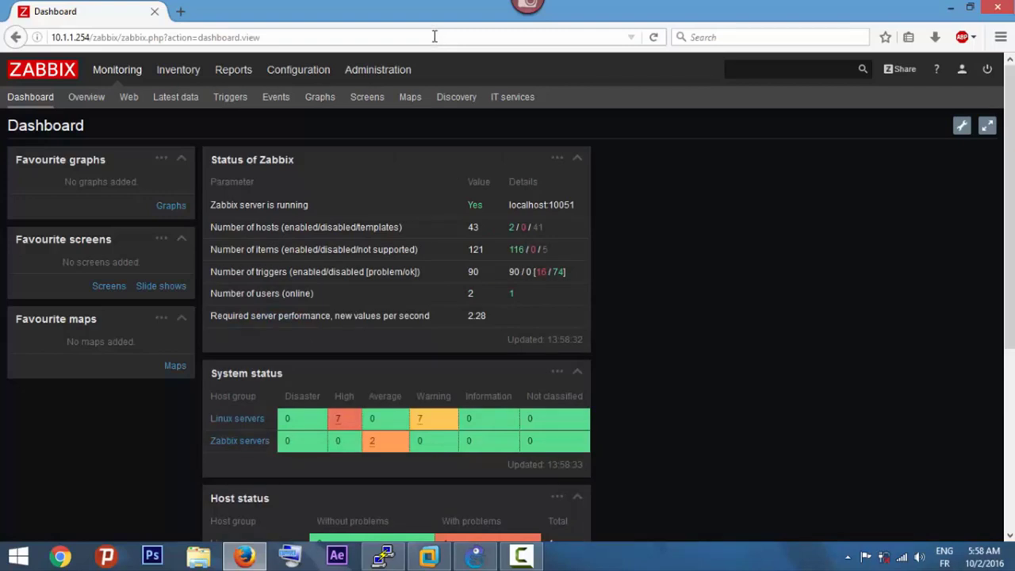
Create a host group named Cisco Routers in the Zabbix configuration
mouse_move(291, 71)
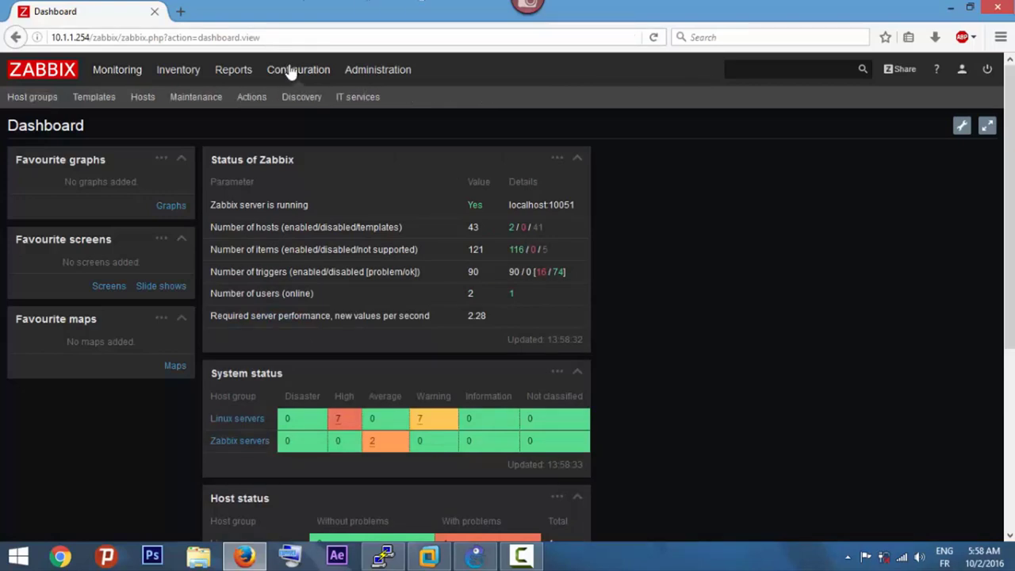
click(151, 97)
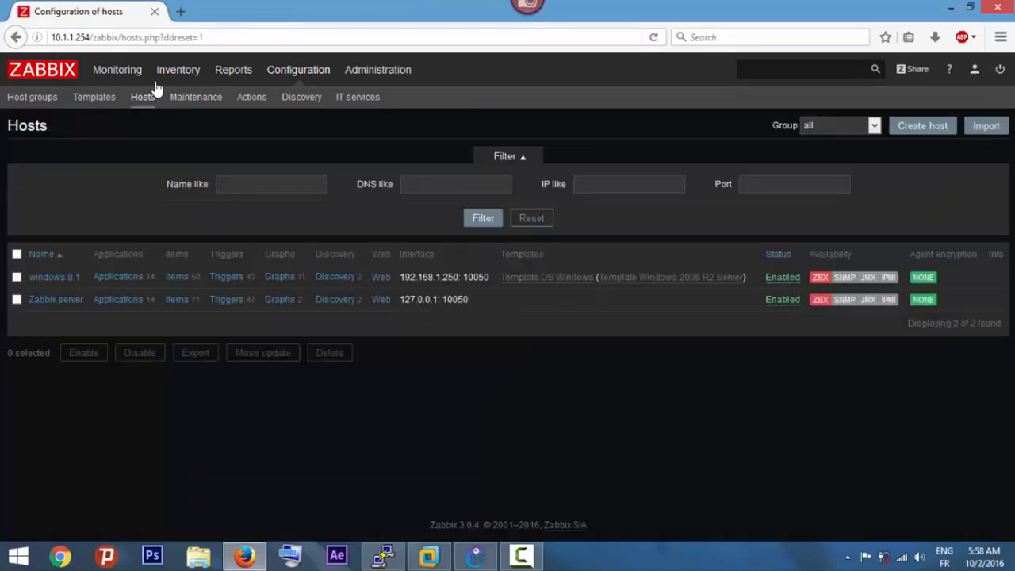
click(28, 106)
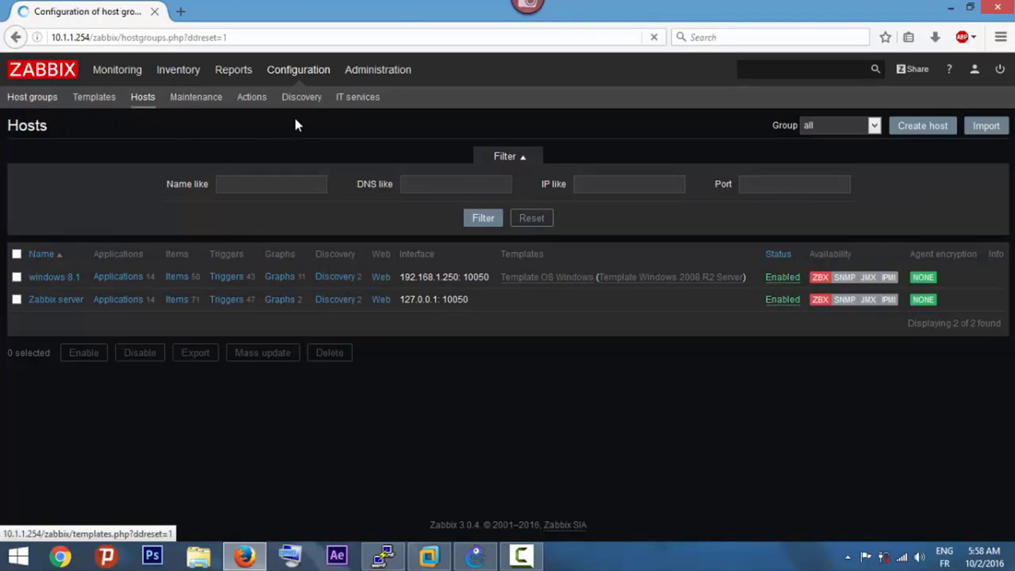
click(945, 129)
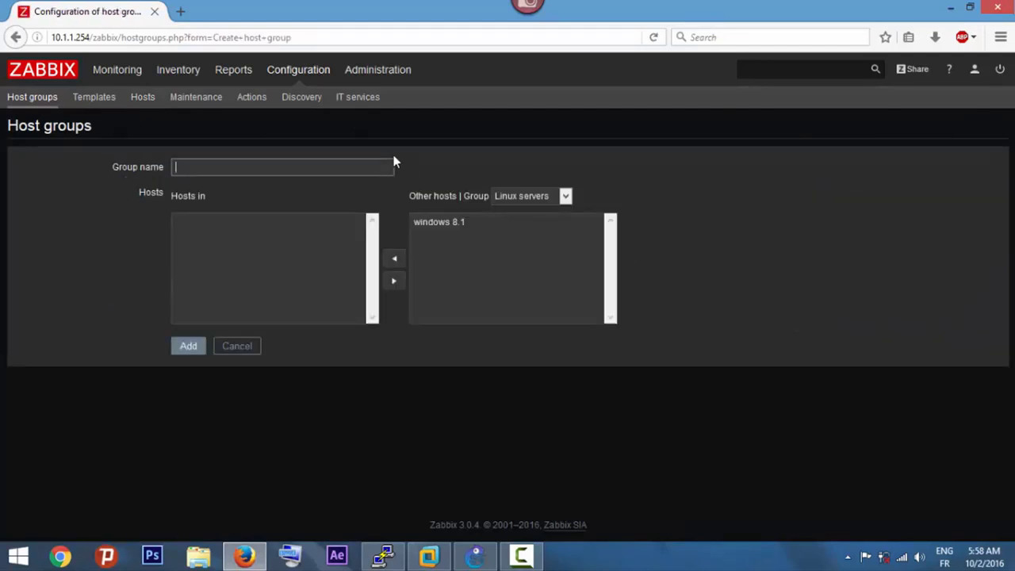
text(Cisco Routers)
click(178, 355)
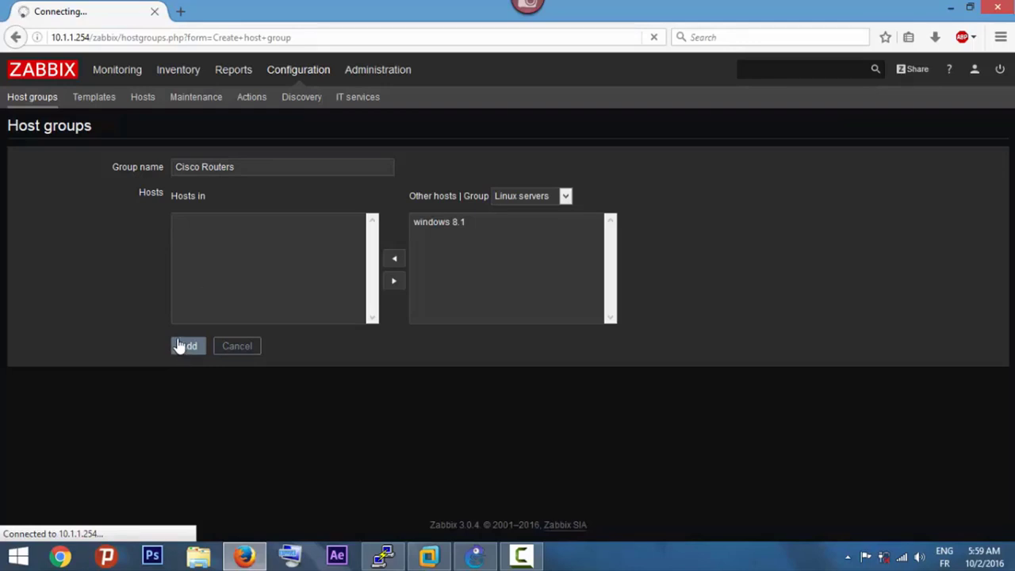
click(256, 174)
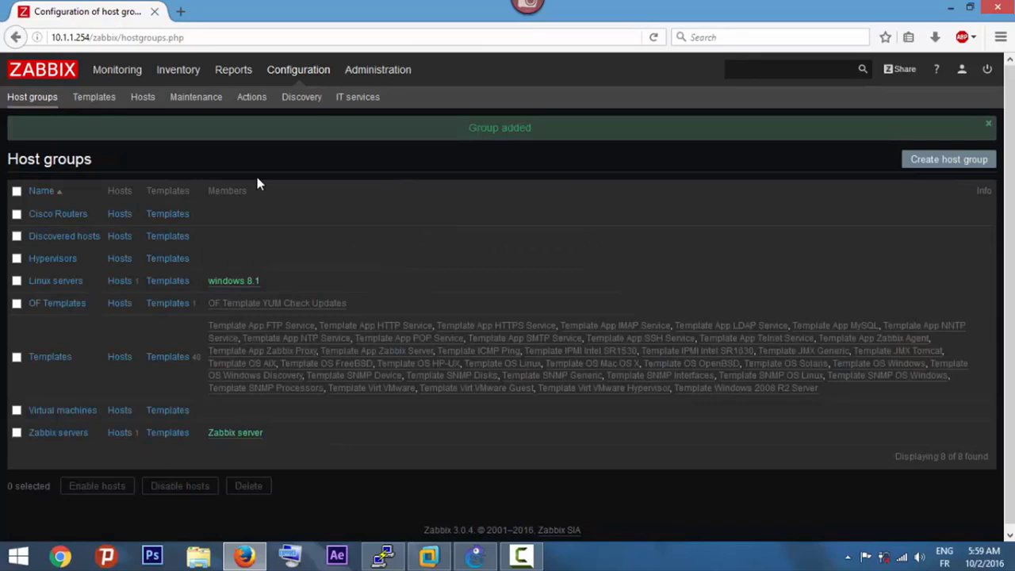
Start a new host with the host name Router_1 and the visible name R1
click(143, 99)
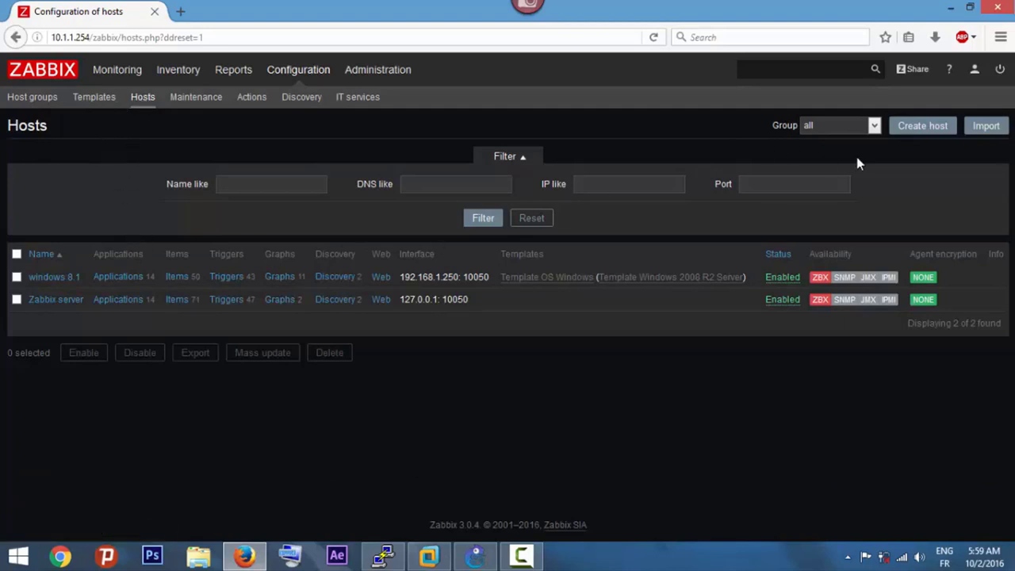
click(920, 130)
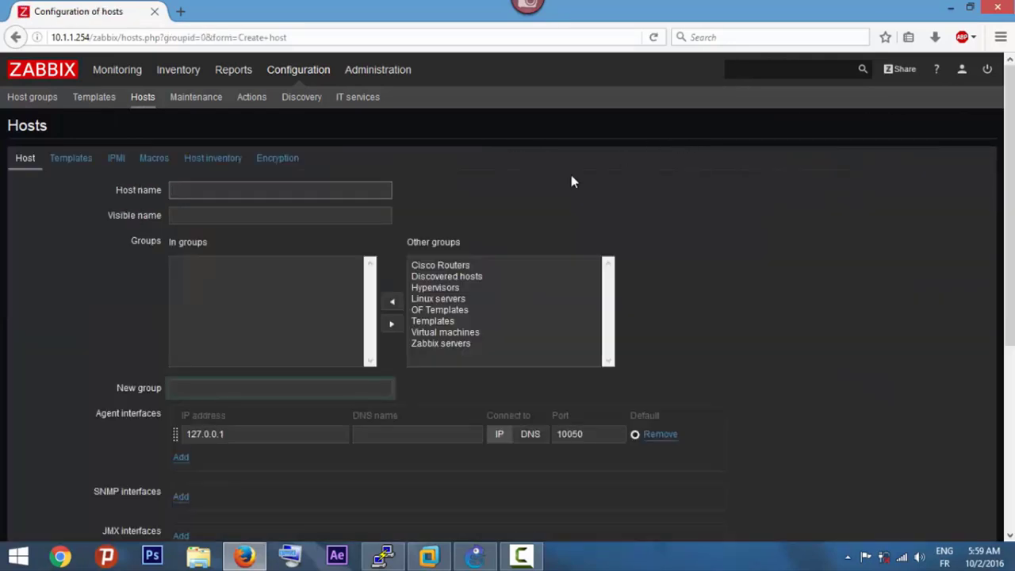
text(Router 1)
key(Tab)
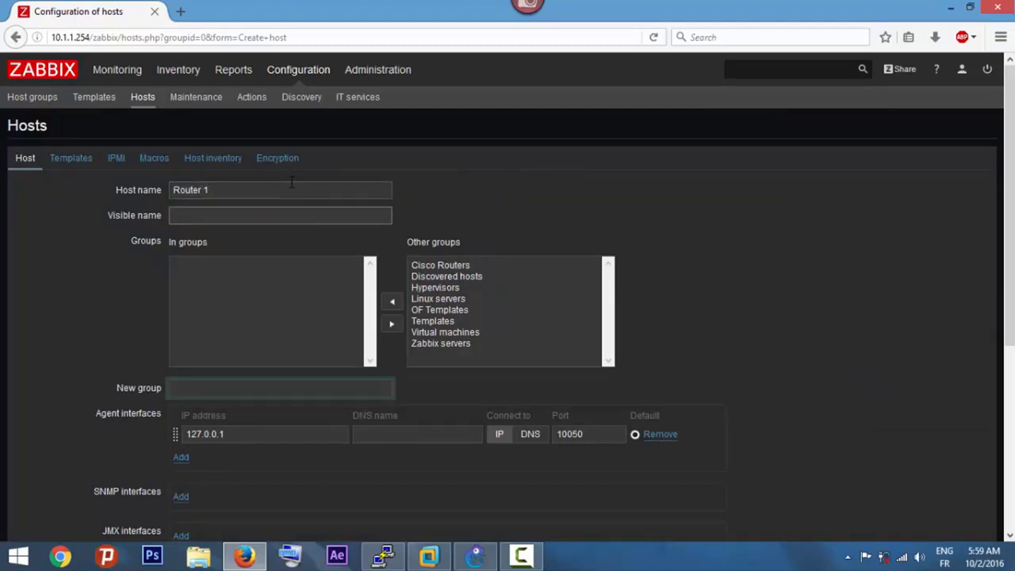
click(218, 204)
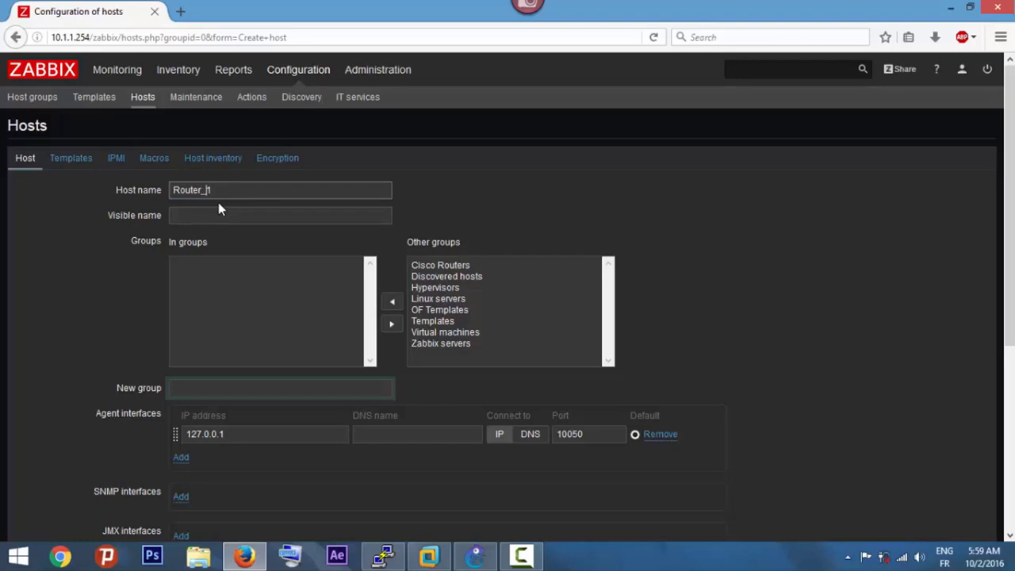
key(Tab)
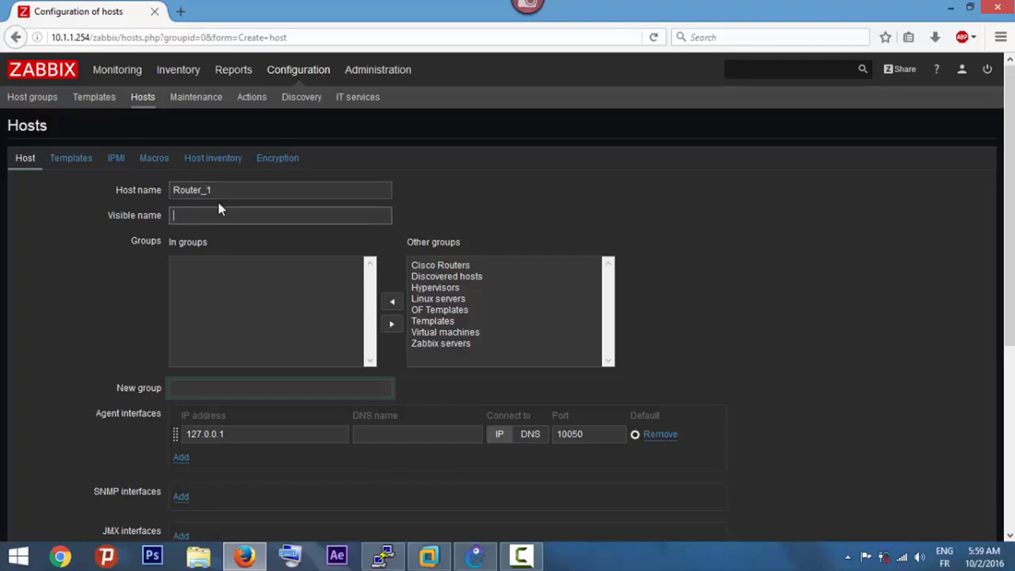
text(R1)
key(Return)
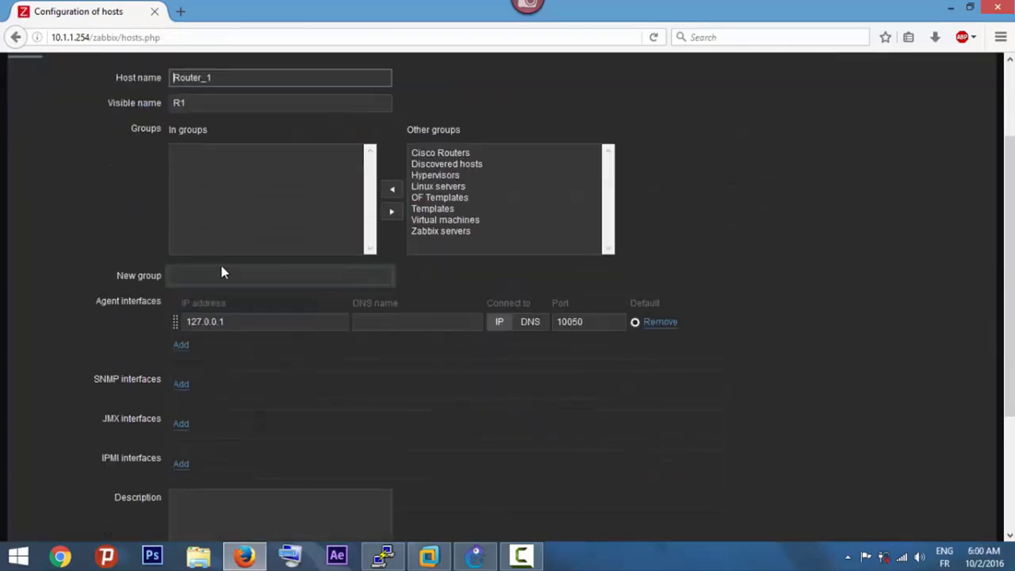
Remove the host's default agent interface and add the host to the Cisco Routers group
scroll(221, 272, down, 4)
scroll(226, 211, up, 2)
click(670, 230)
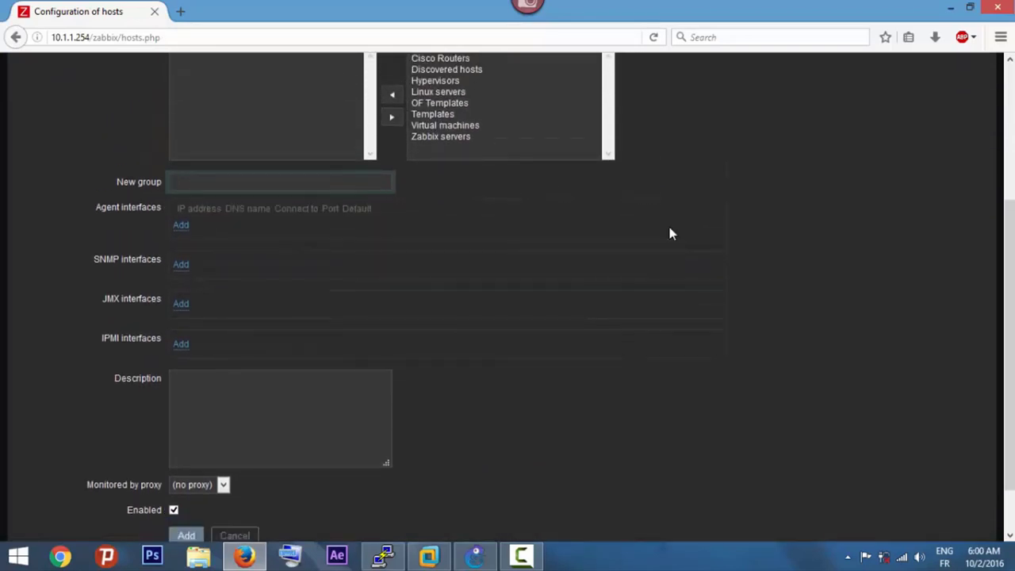
scroll(357, 238, up, 2)
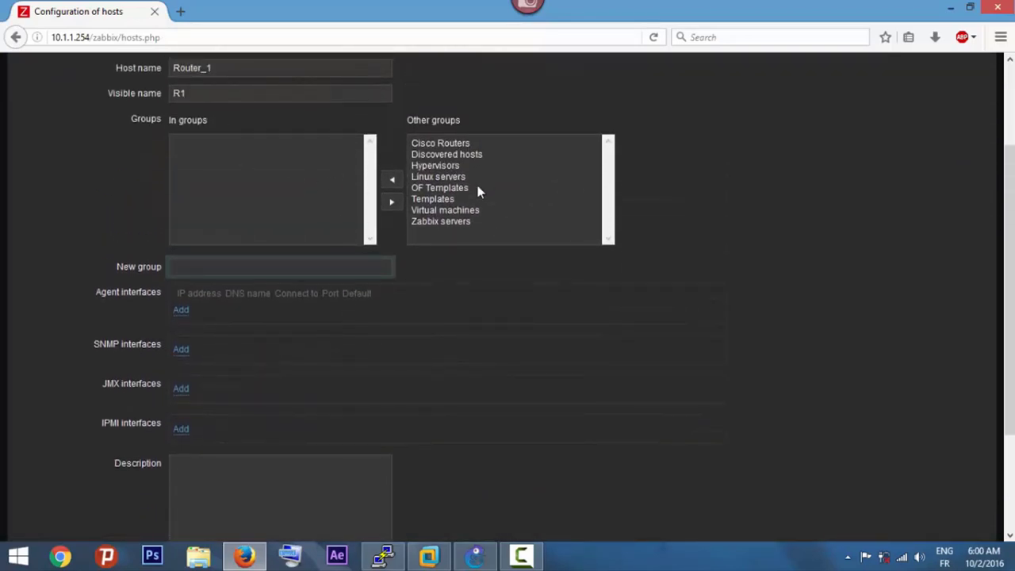
click(437, 144)
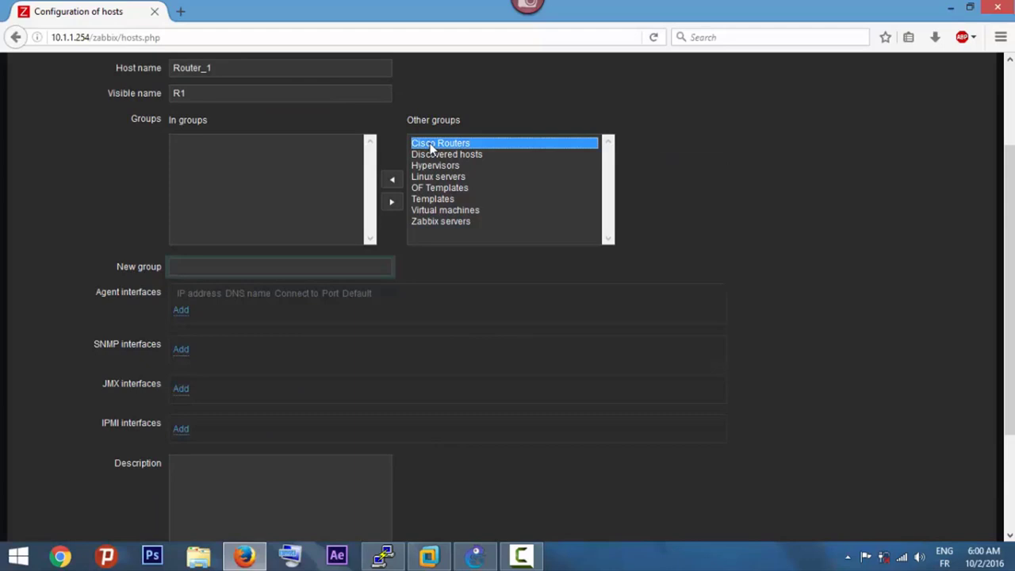
click(392, 180)
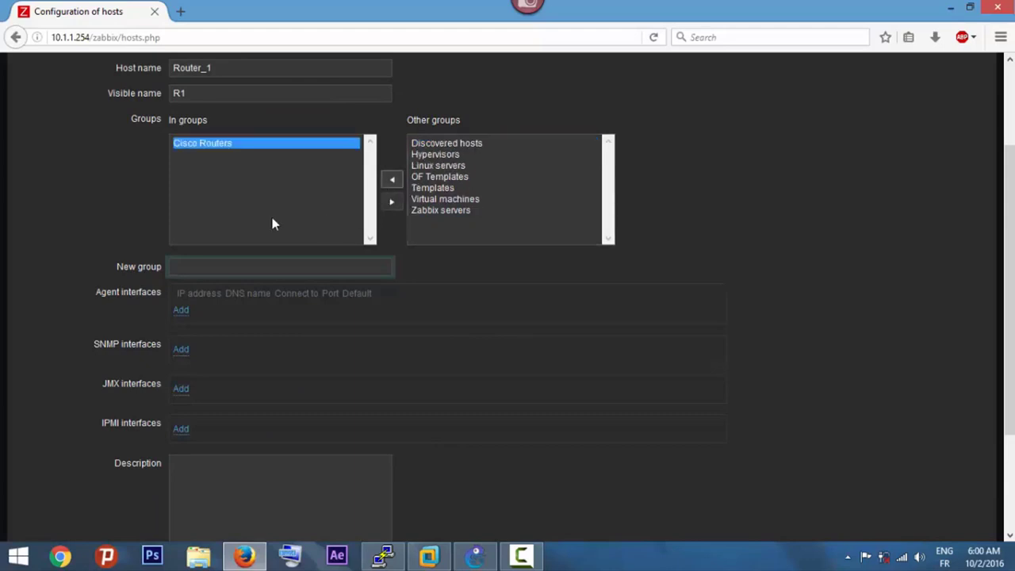
Add an SNMP interface to the host with the IP address 192.168.1.11
click(183, 350)
click(297, 352)
key(ctrl+a)
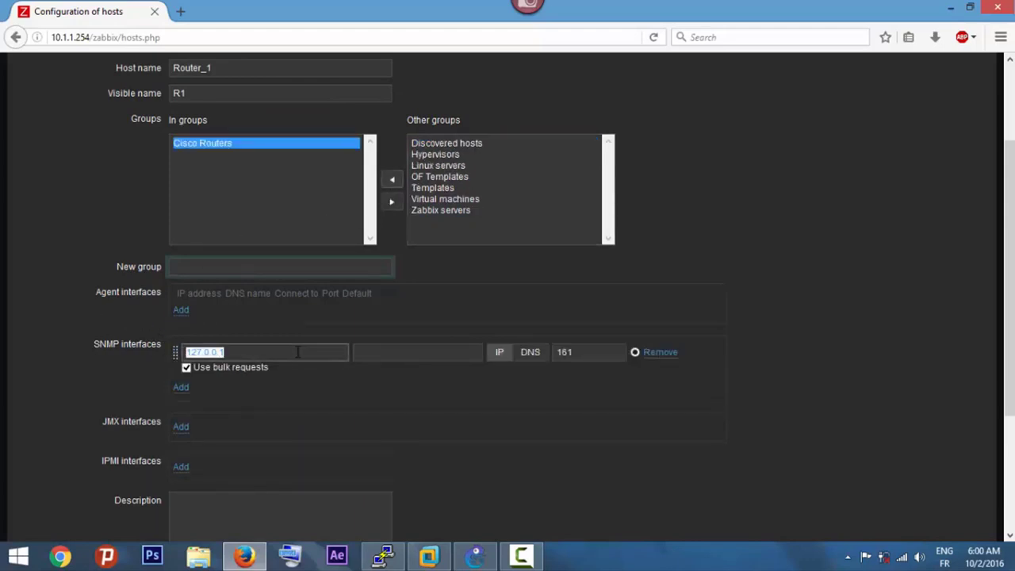
text(192)
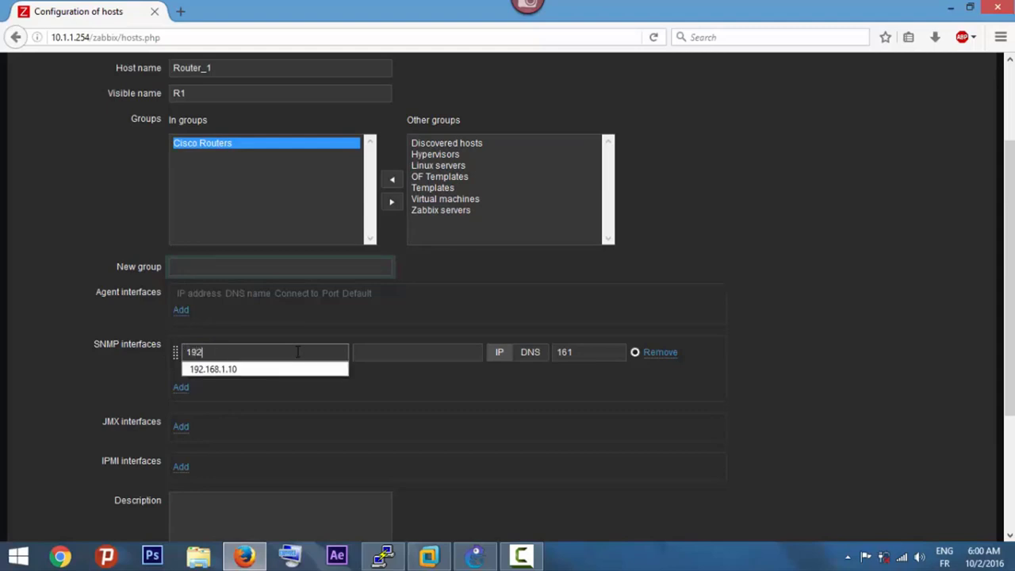
click(476, 557)
click(476, 557)
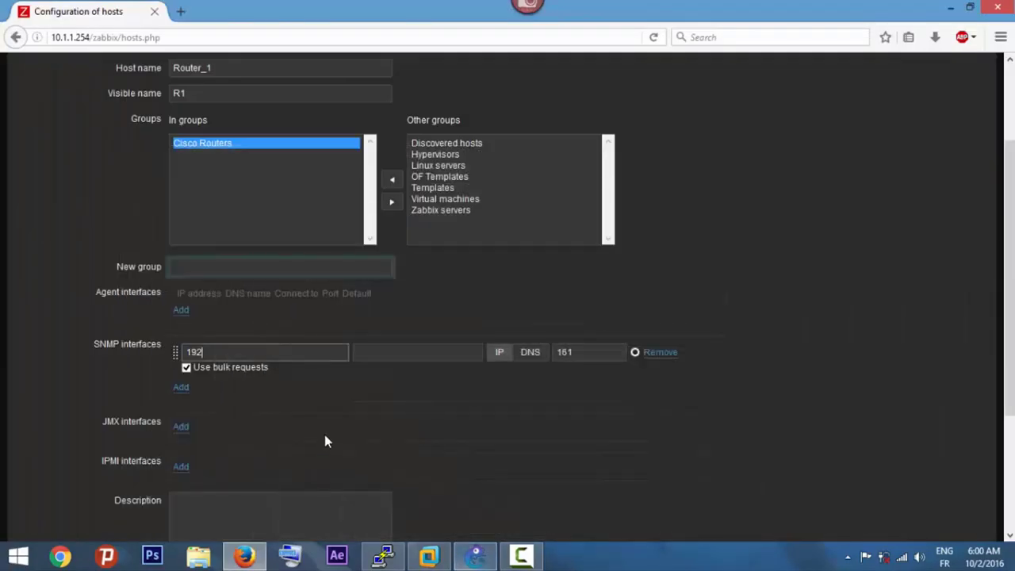
text(.1681)
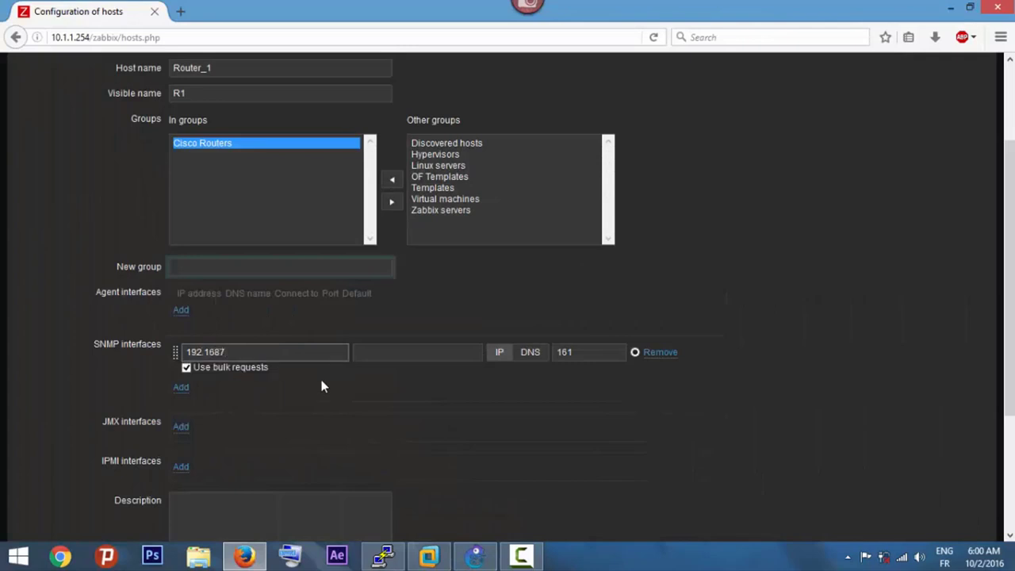
key(BackSpace)
text(.1.11)
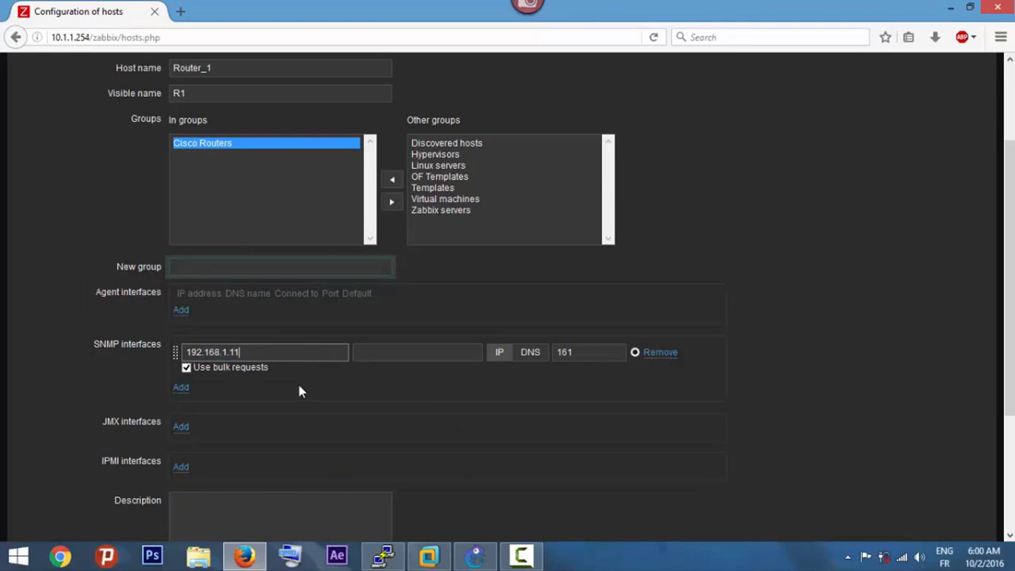
Open the host's template settings, search the linkable templates for "cis" and clear the search
scroll(299, 389, down, 3)
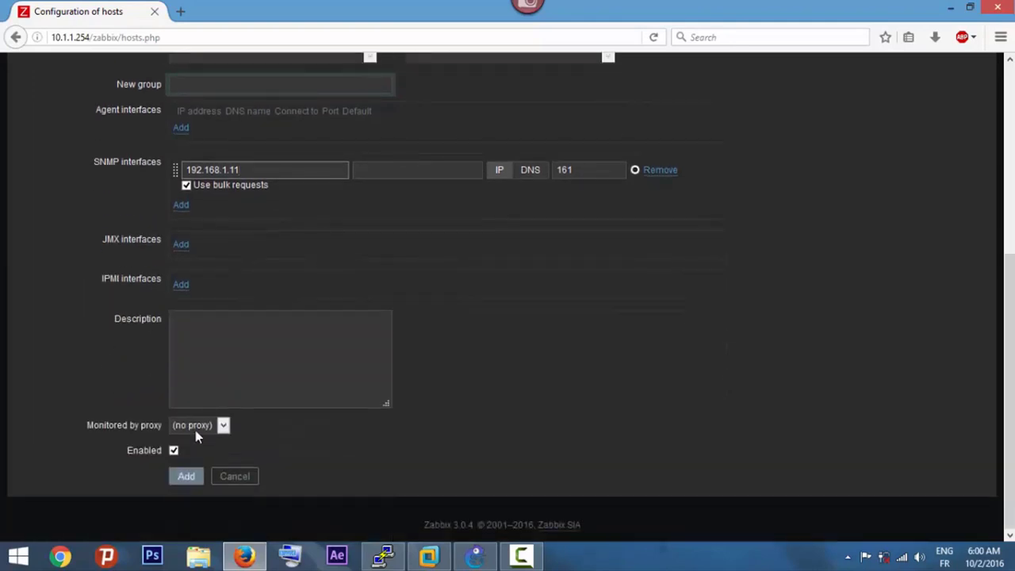
scroll(195, 430, up, 5)
click(84, 172)
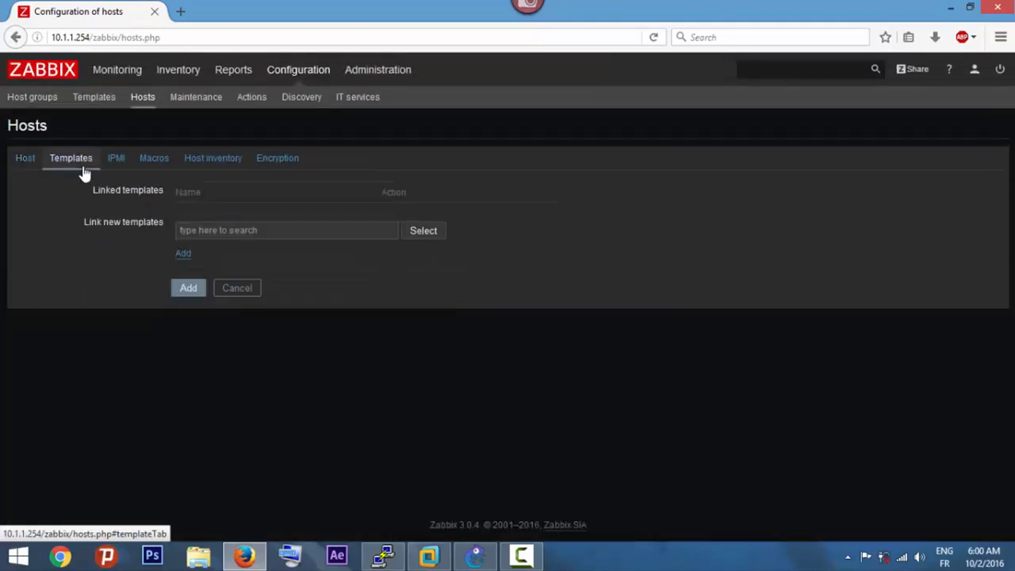
click(361, 235)
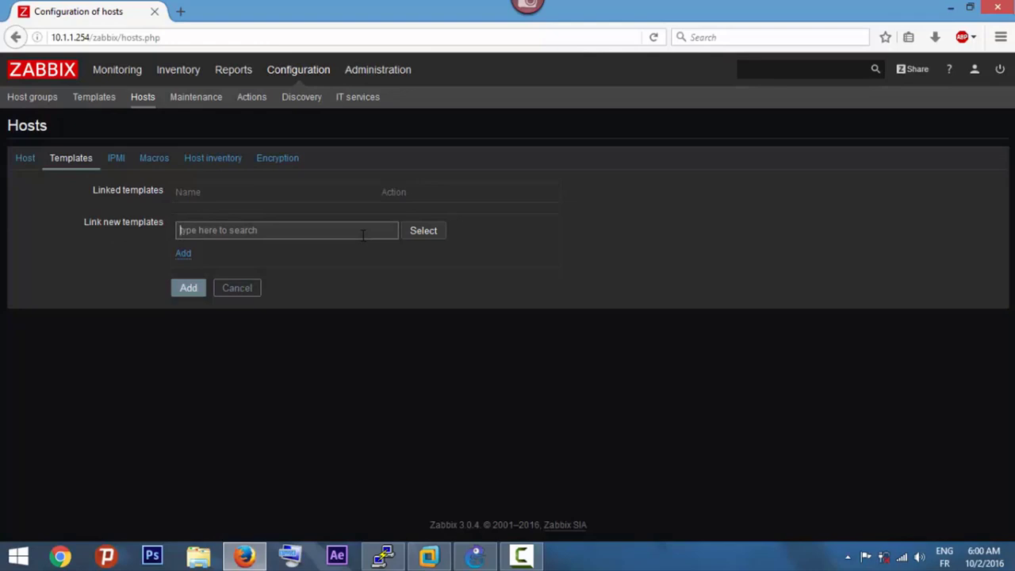
text(cl)
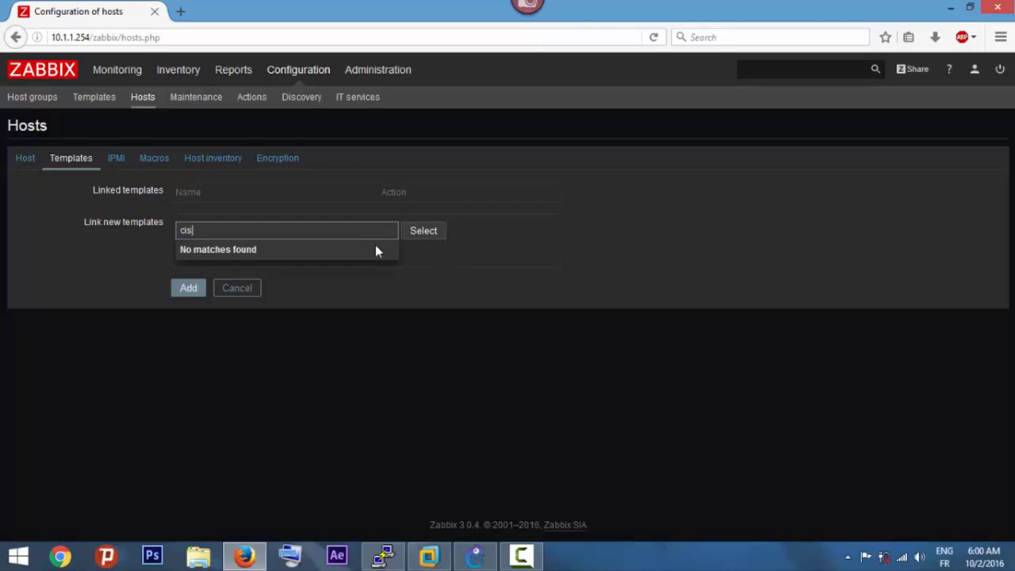
key(BackSpace)
key(BackSpace)
key(BackSpace)
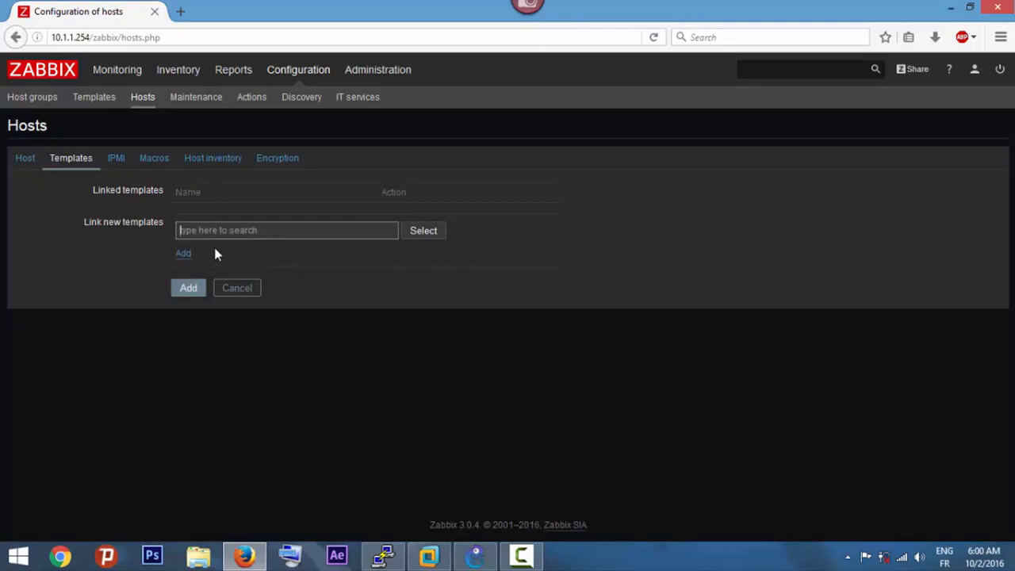
Search the linkable templates for "snmp" and clear the search text
text(snmp)
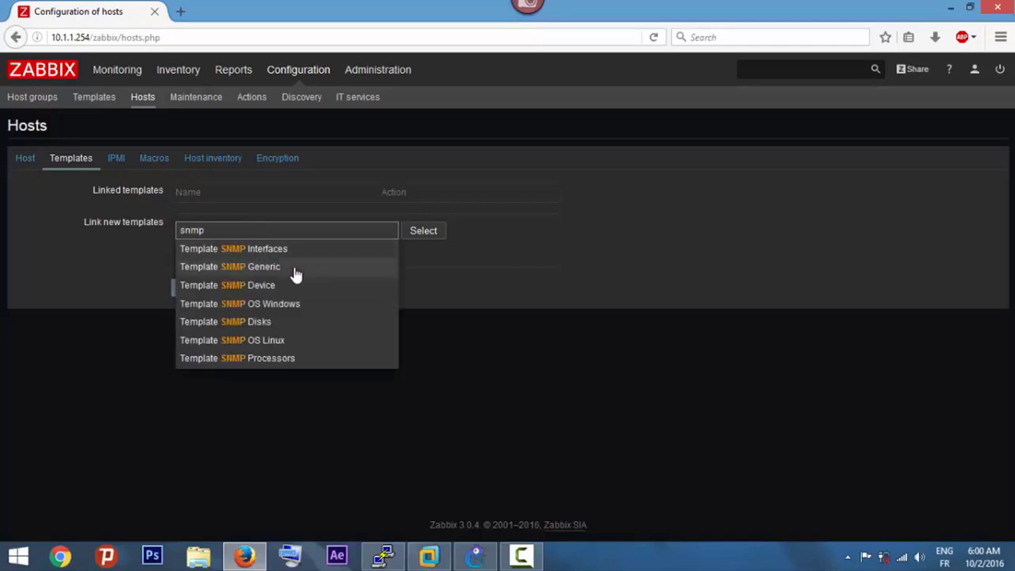
key(BackSpace)
key(BackSpace)
key(BackSpace)
key(BackSpace)
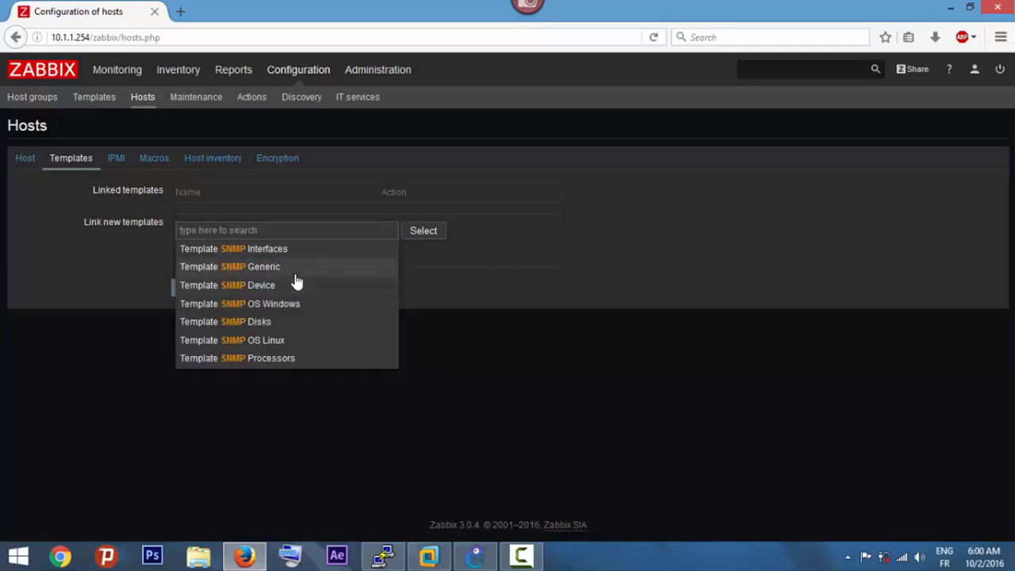
Link Template SNMP Generic and Template SNMP Device to the new host
click(295, 270)
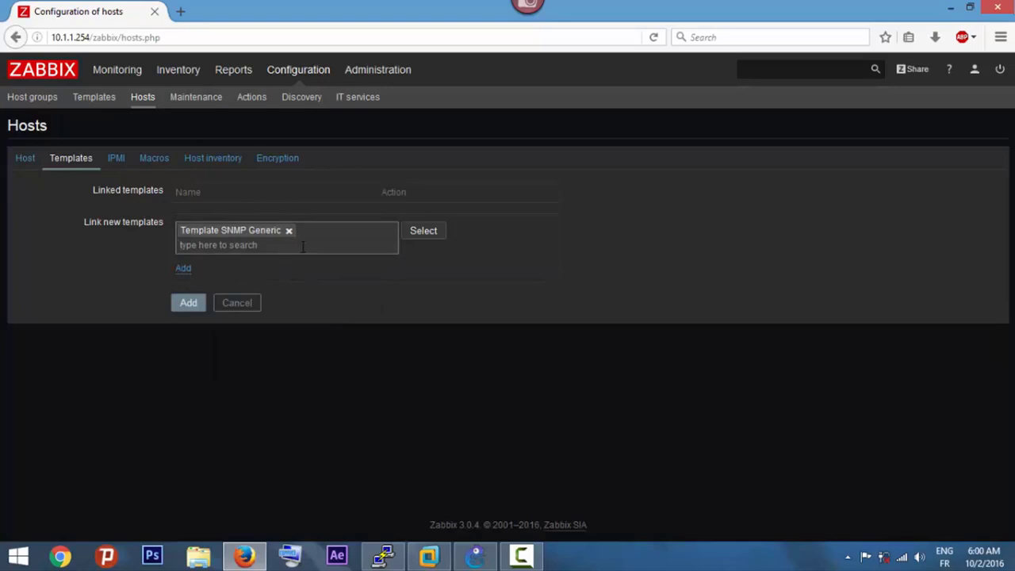
text(snmp)
click(285, 283)
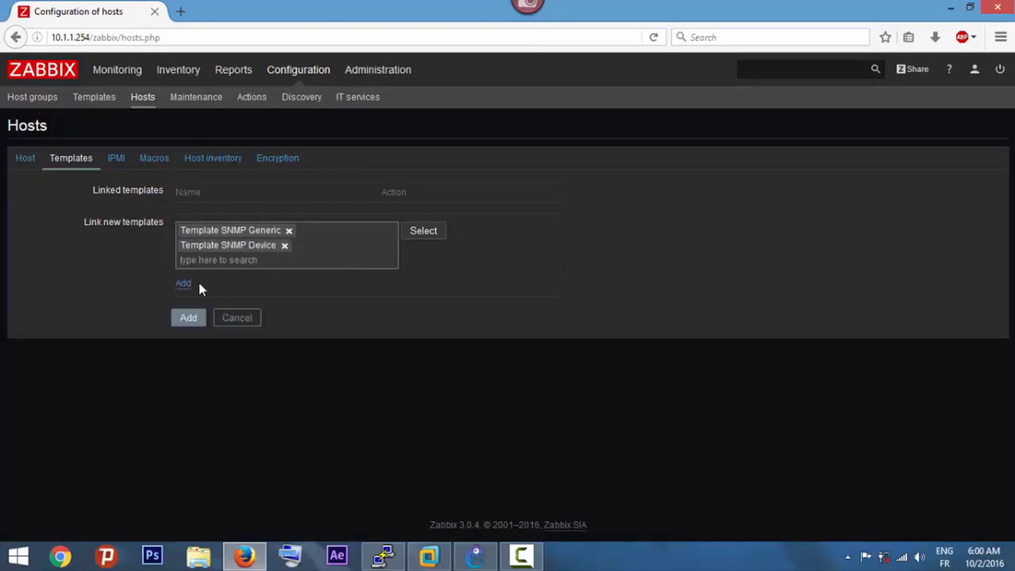
click(191, 285)
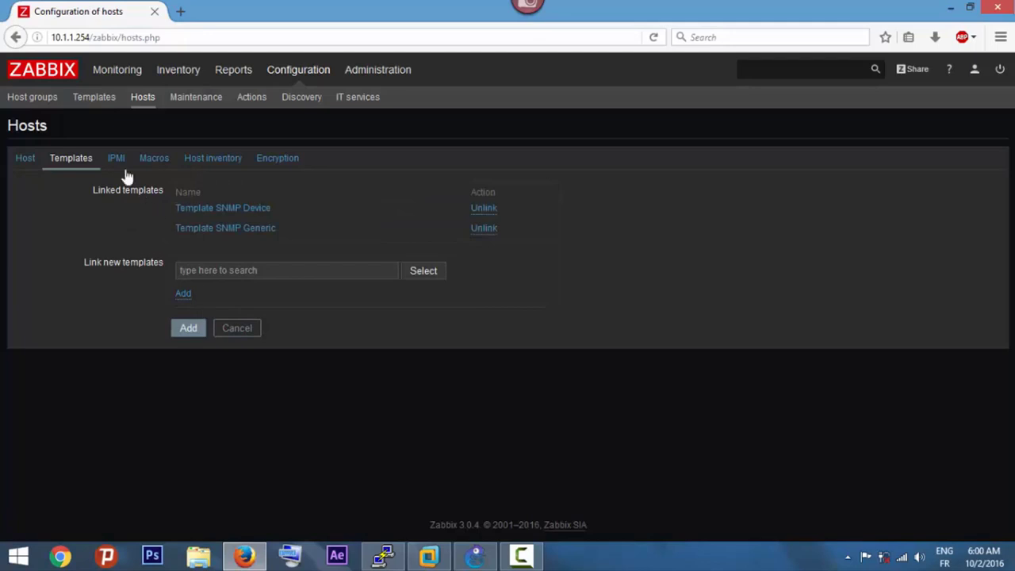
Define the host macro {$SNMP_COMMUNITY} with the SNMP community string as its value and submit the new host
click(153, 163)
click(241, 231)
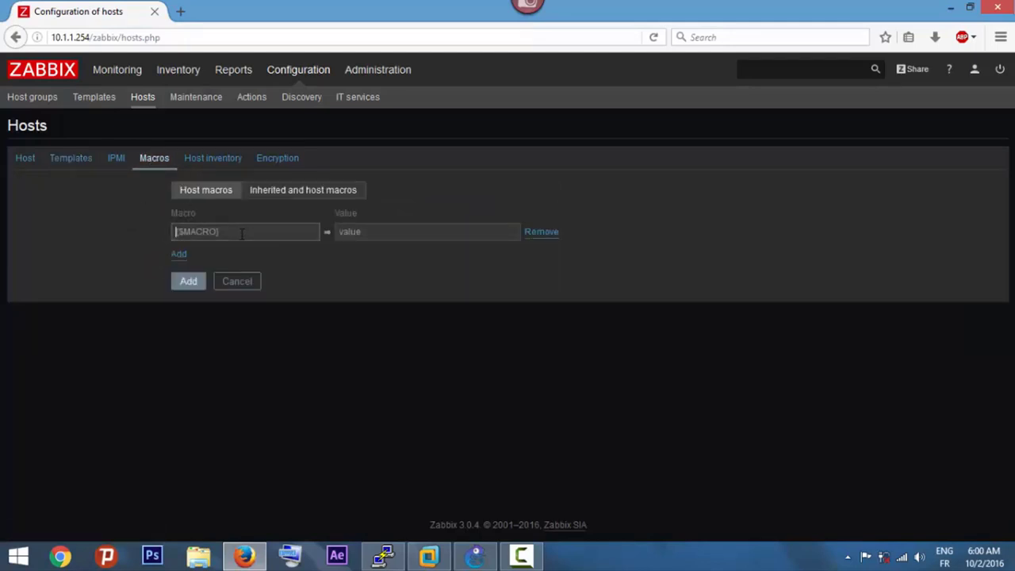
click(241, 231)
click(249, 247)
click(362, 232)
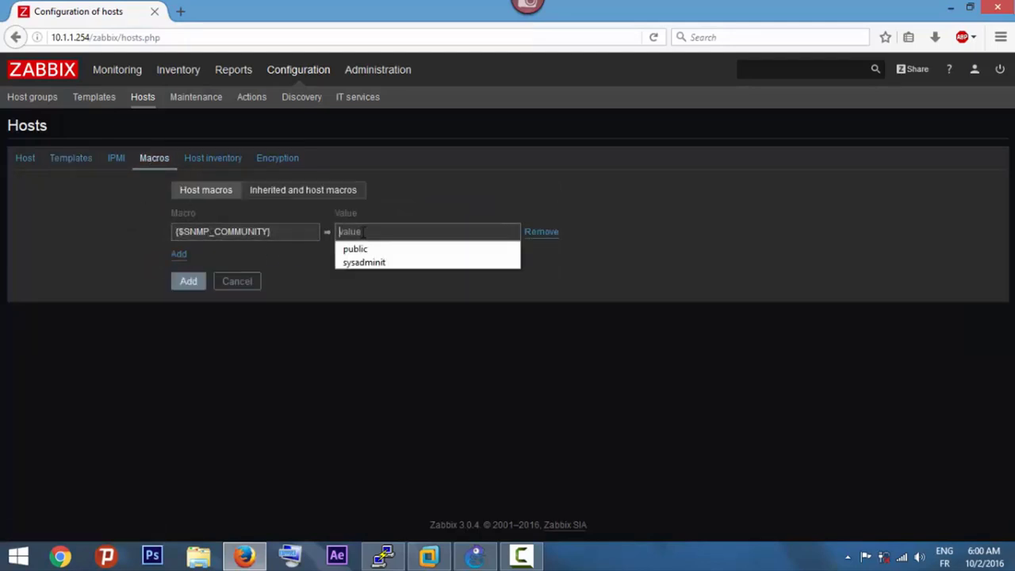
click(367, 262)
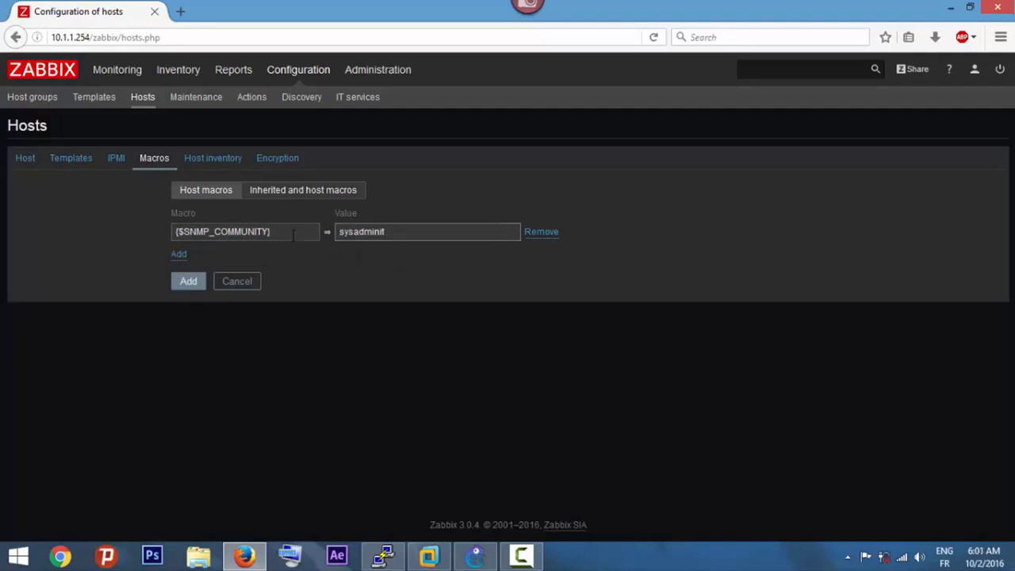
key(shift+Tab)
key(Tab)
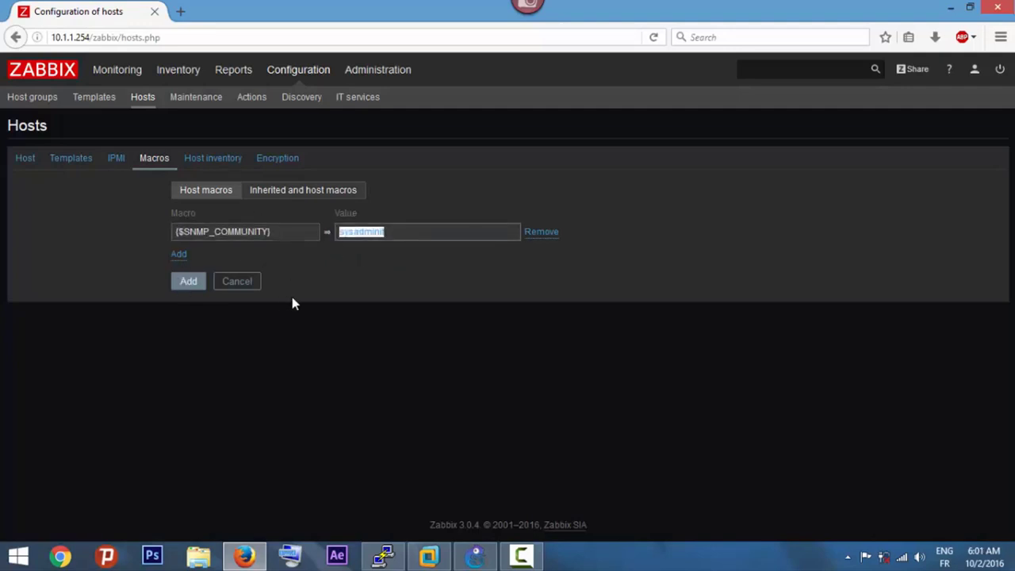
click(182, 286)
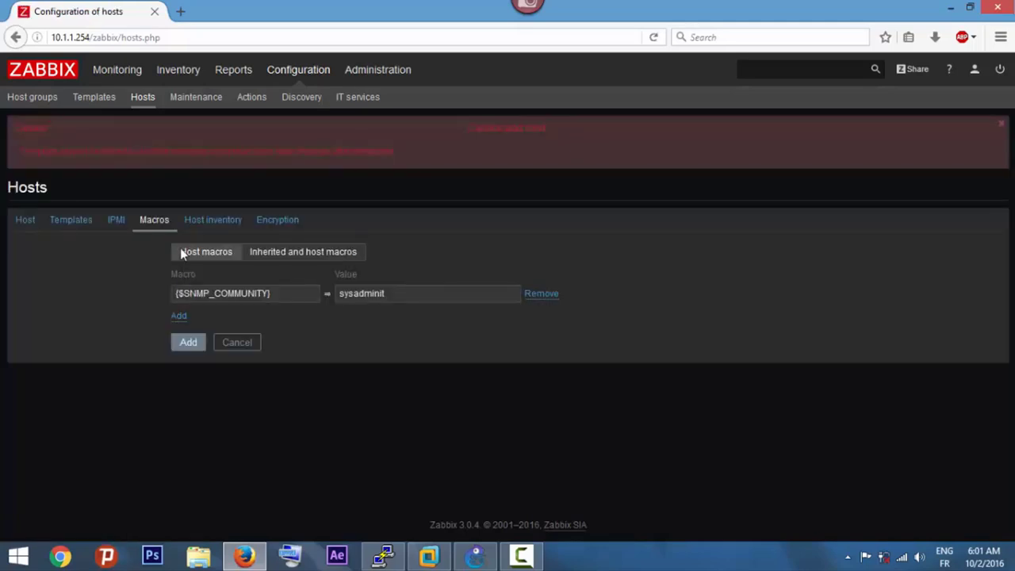
Unlink Template SNMP Generic from the host and submit the host again
click(76, 222)
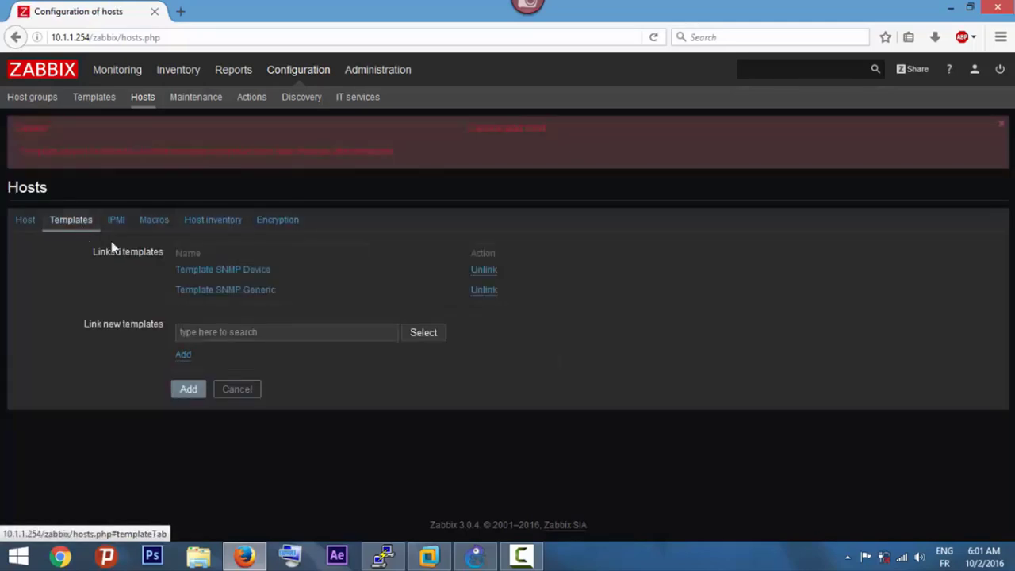
click(479, 292)
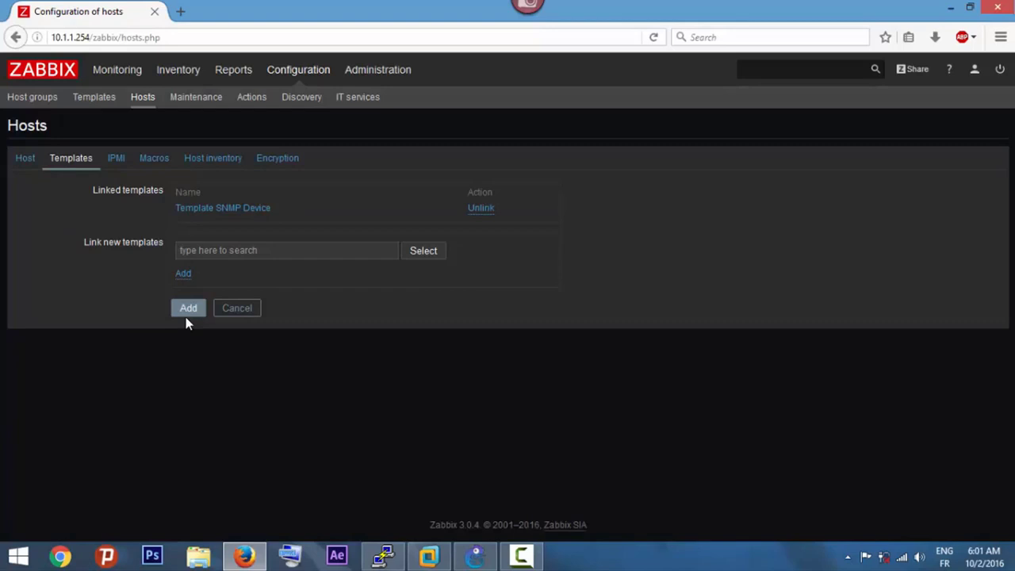
click(188, 314)
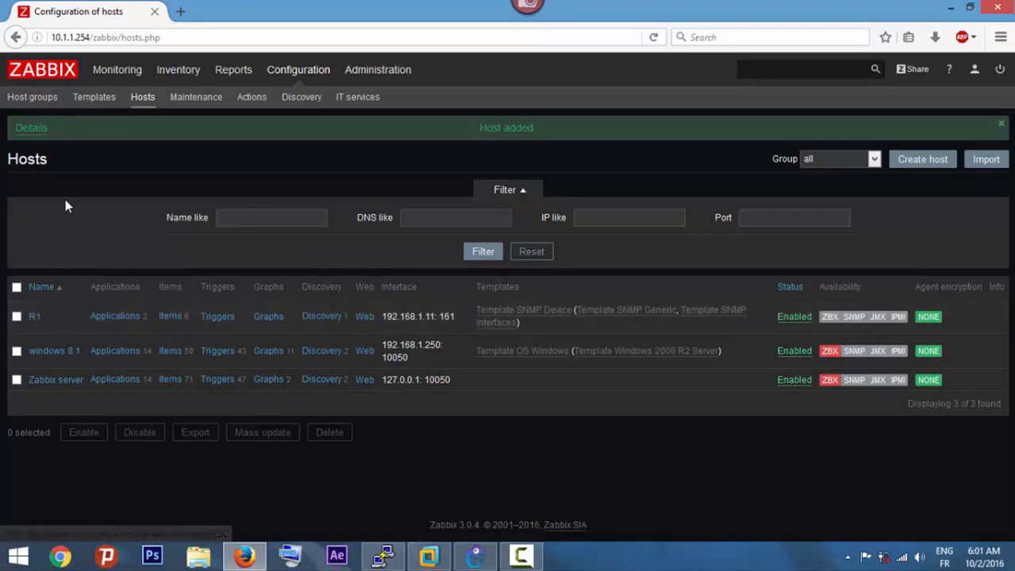
Start creating another host with the host name Router_2 and the visible name R2
click(908, 161)
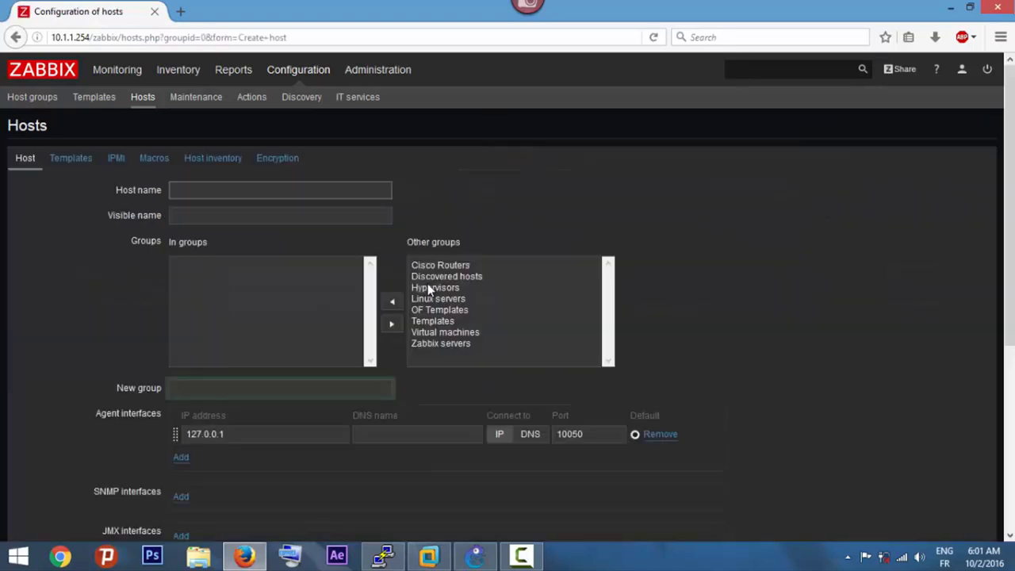
click(226, 192)
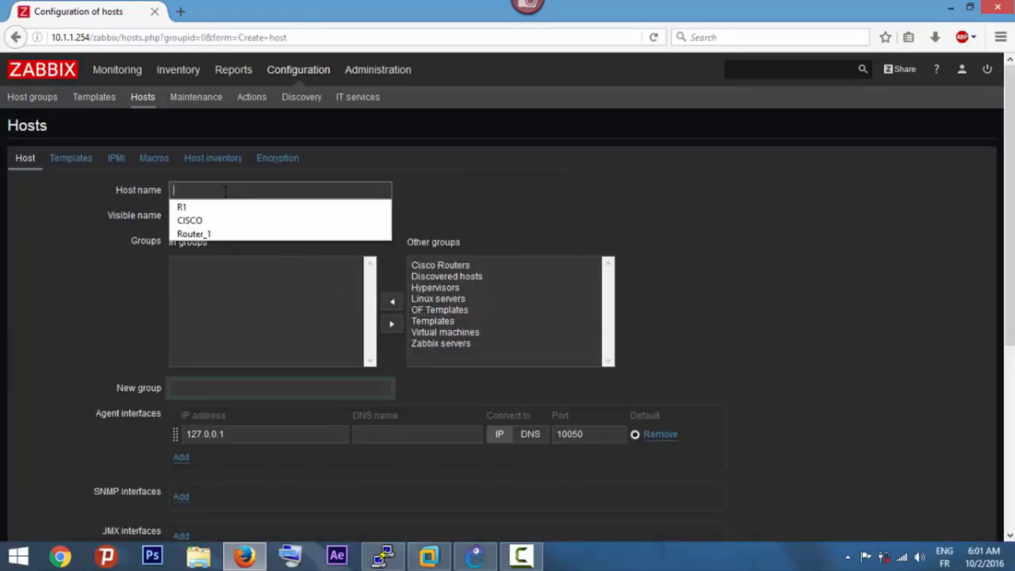
click(238, 233)
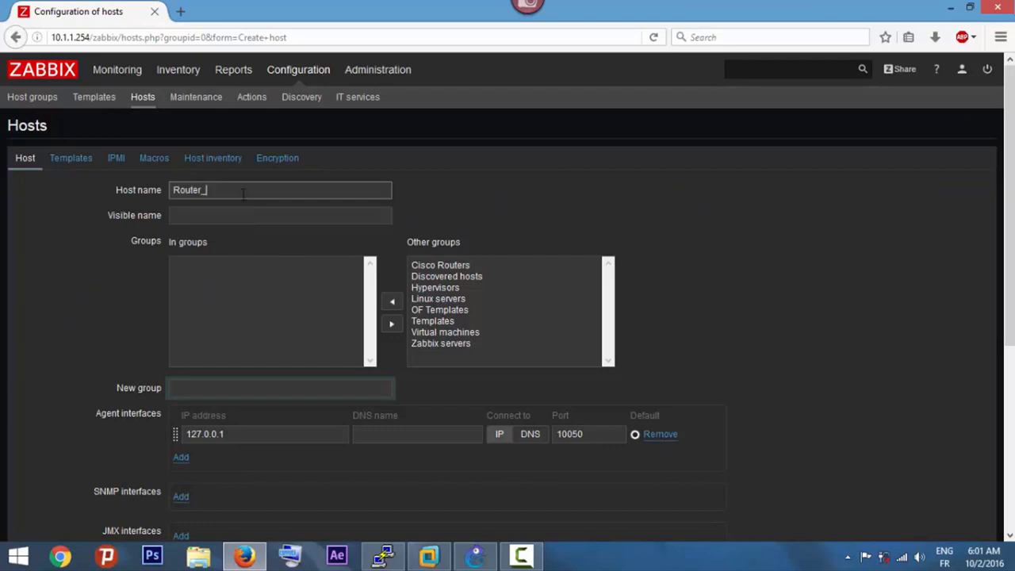
text(2)
key(Tab)
text(R)
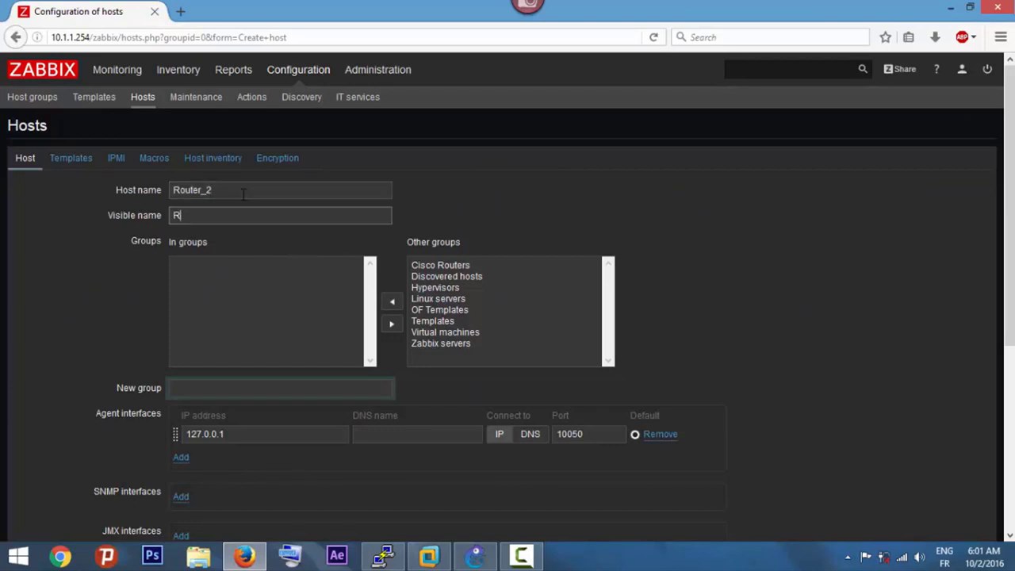
text(2)
Add the Router_2 host to the Cisco Routers group and remove its default agent interface
click(446, 265)
click(392, 301)
scroll(333, 321, down, 1)
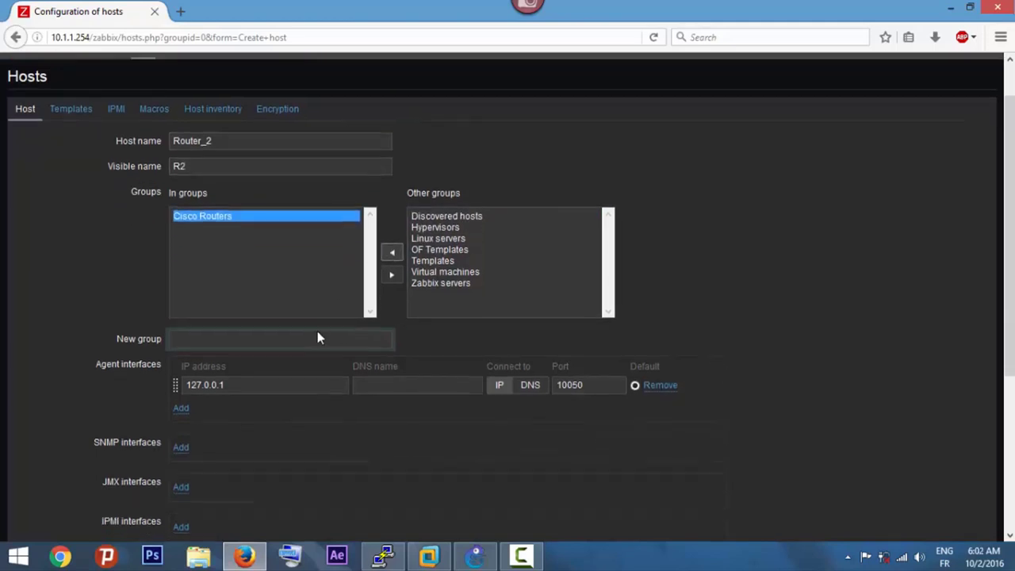
scroll(318, 339, down, 1)
click(654, 352)
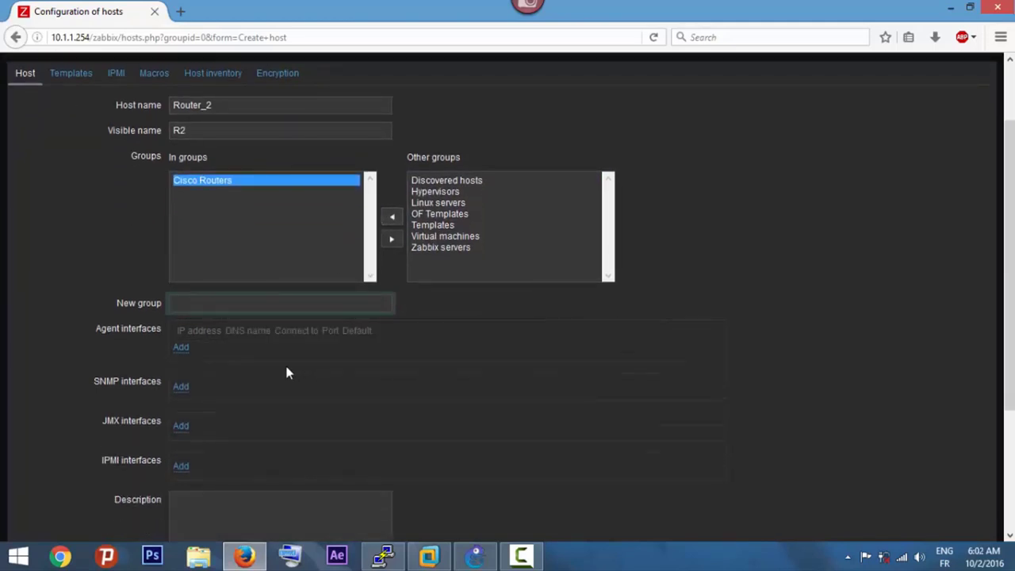
Add an SNMP interface to the Router_2 host with the IP address 192.168.1.10
click(181, 387)
drag(258, 389, 177, 386)
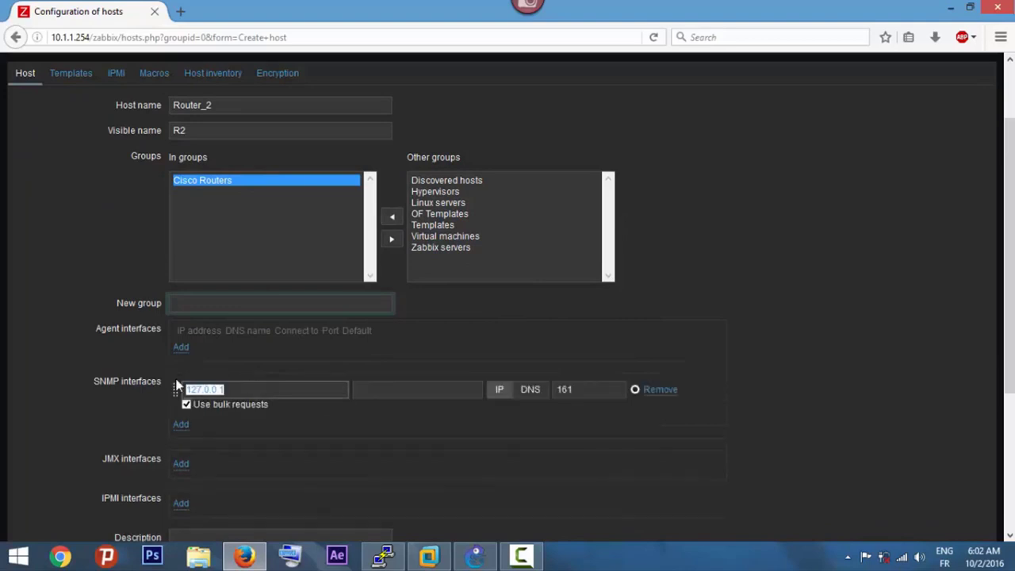
text(192)
key(Down)
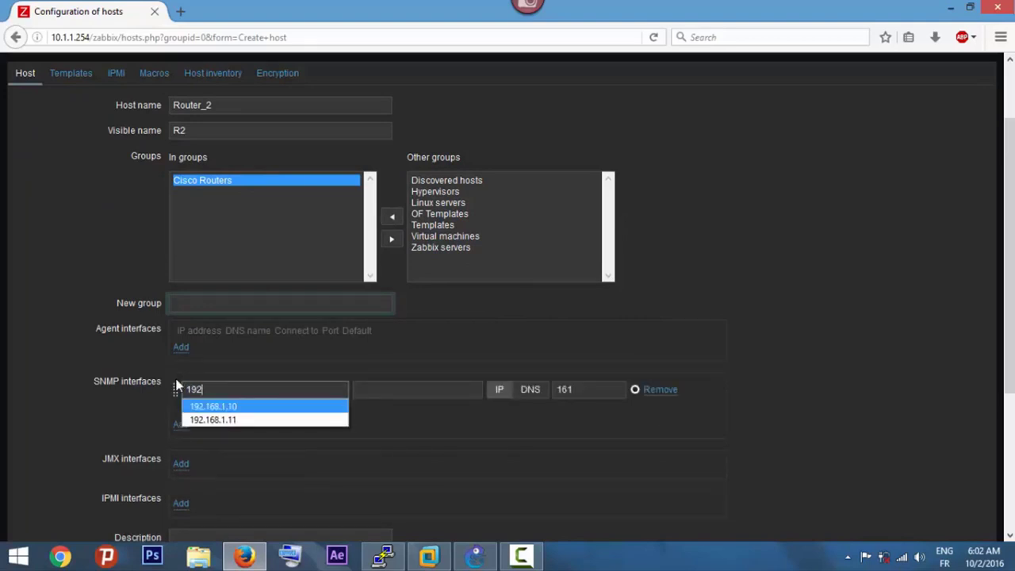
key(Return)
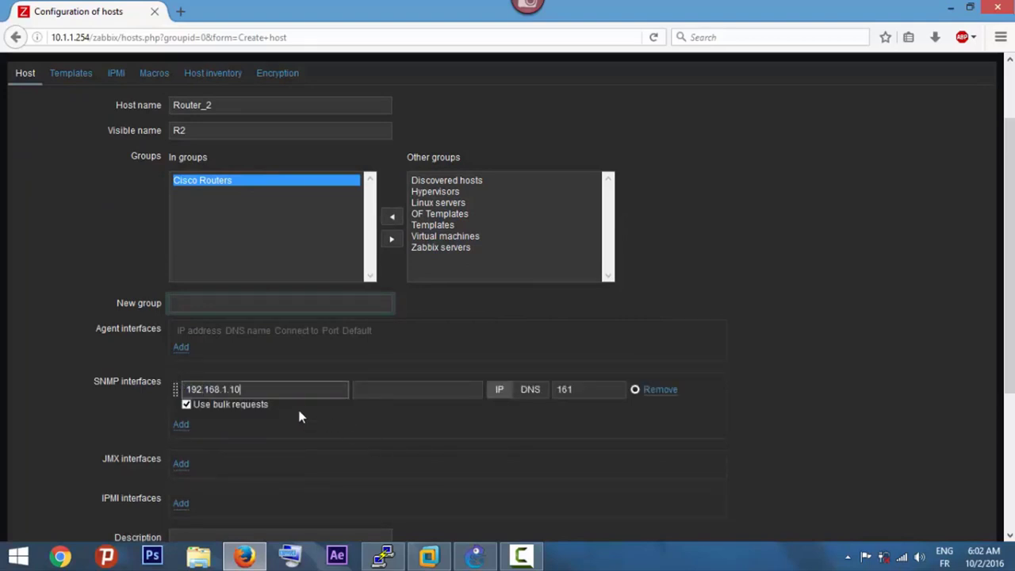
Search the linkable templates for "snmp" and choose Template SNMP Generic for the Router_2 host
scroll(274, 413, down, 3)
scroll(206, 432, up, 4)
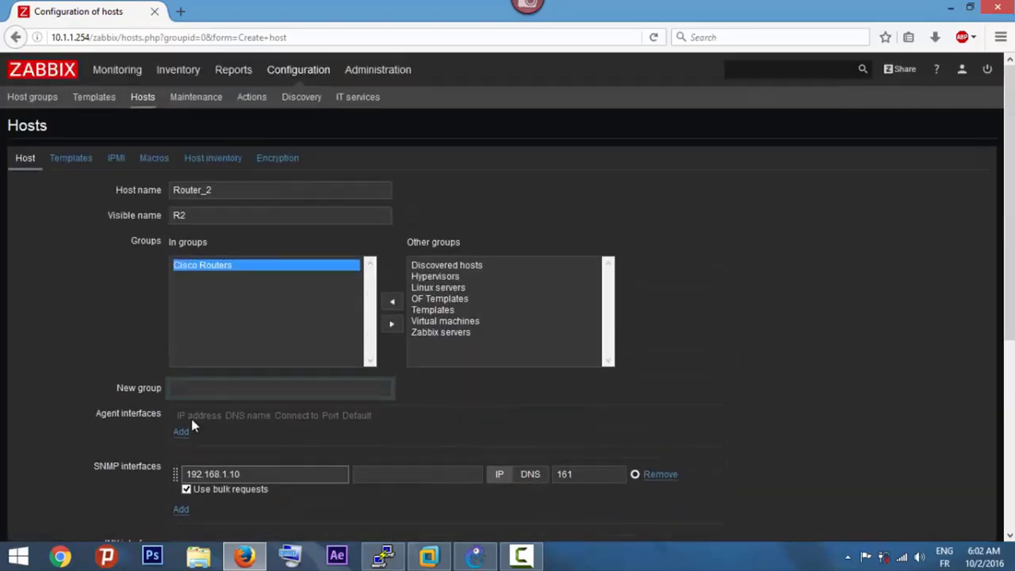
click(64, 157)
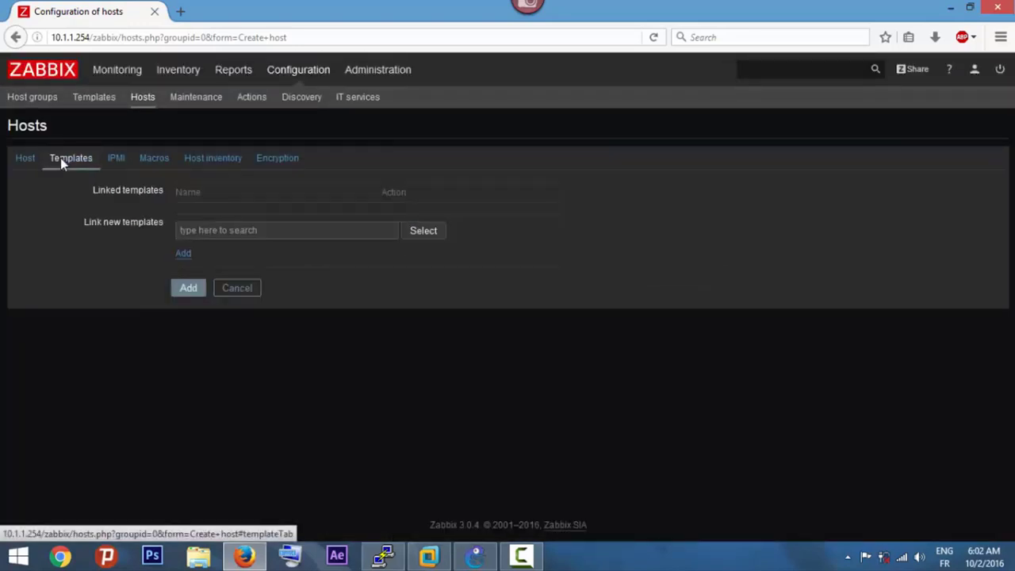
click(263, 230)
text(s)
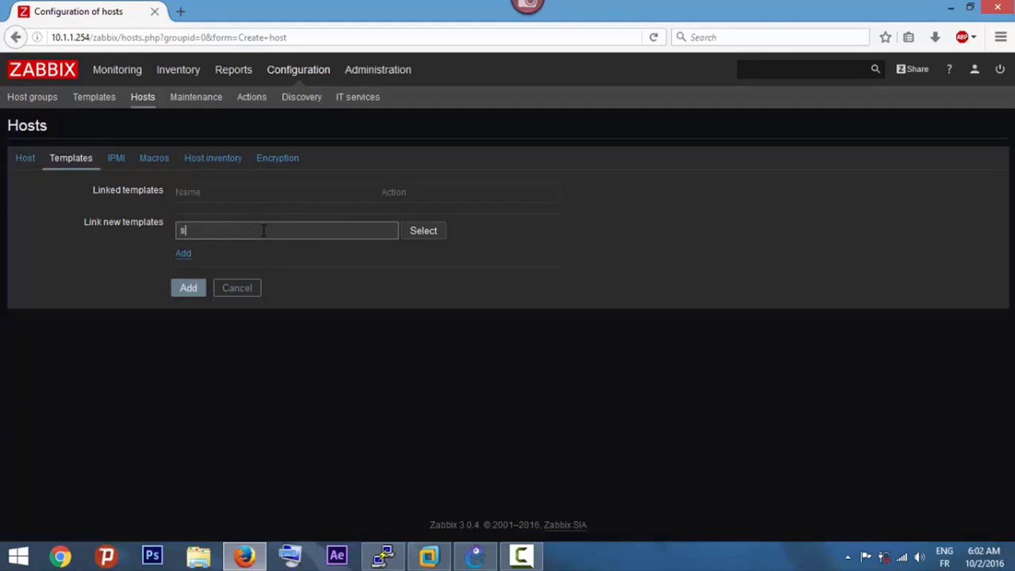
text(núm)
key(BackSpace)
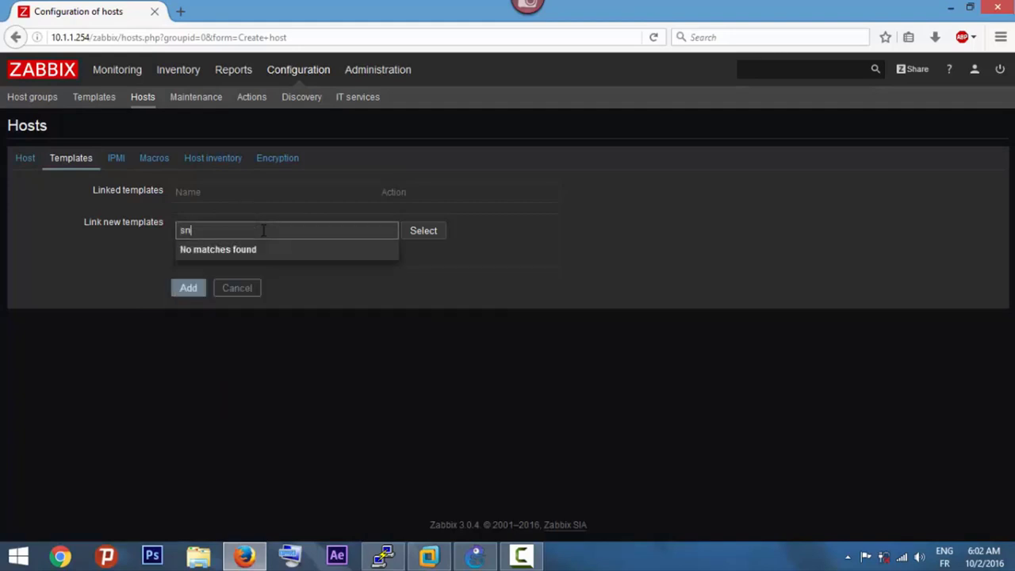
text(mp)
click(272, 268)
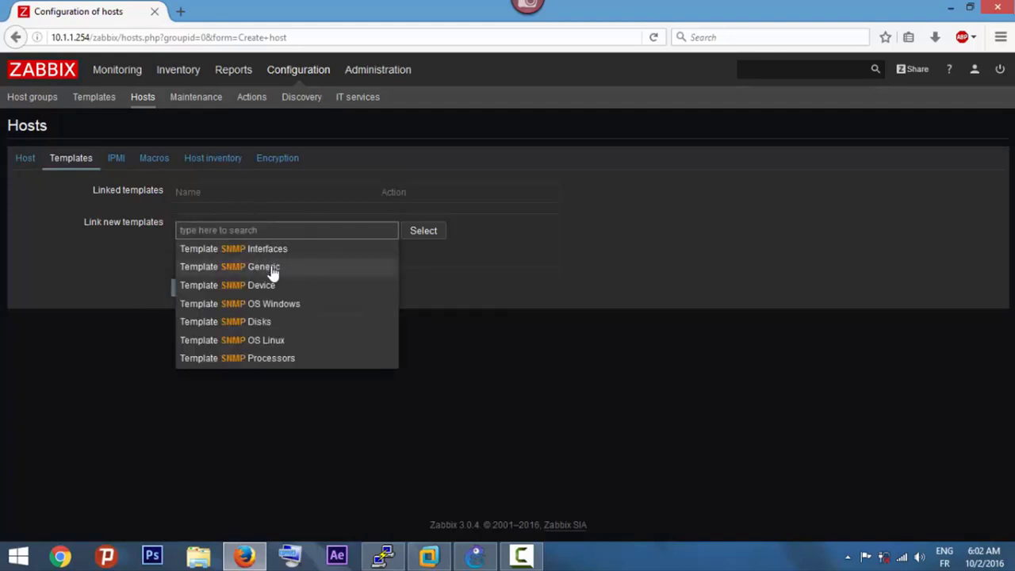
Define the {$SNMP_COMMUNITY} macro for Router_2 with the SNMP community string as its value and add the host
click(150, 161)
click(218, 231)
click(238, 249)
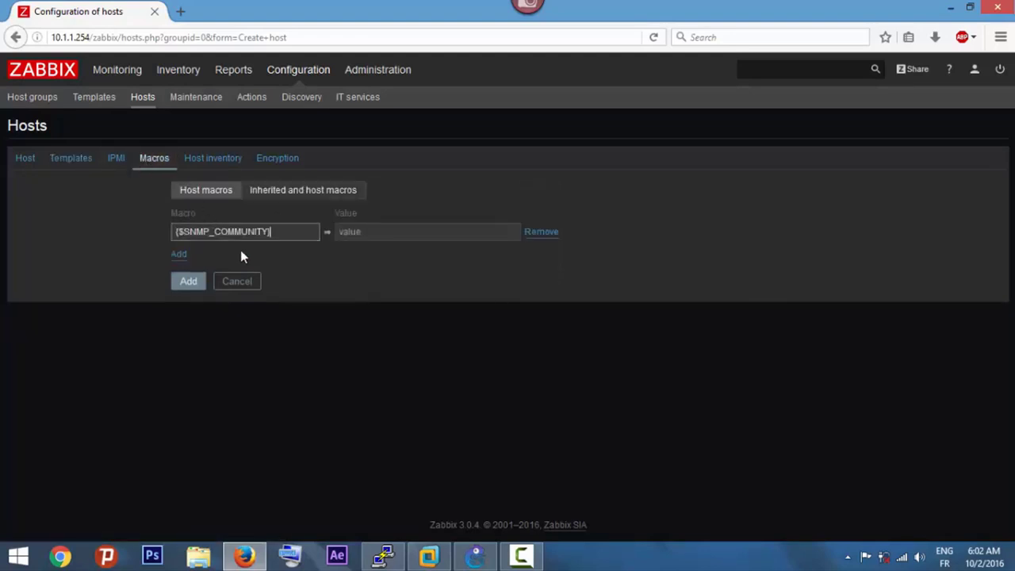
click(367, 232)
click(364, 249)
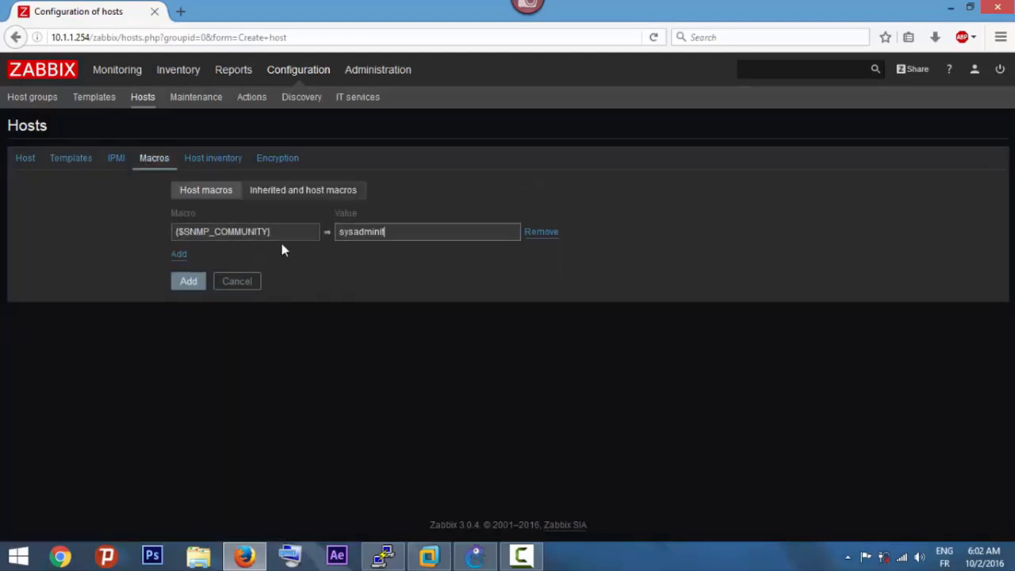
click(189, 282)
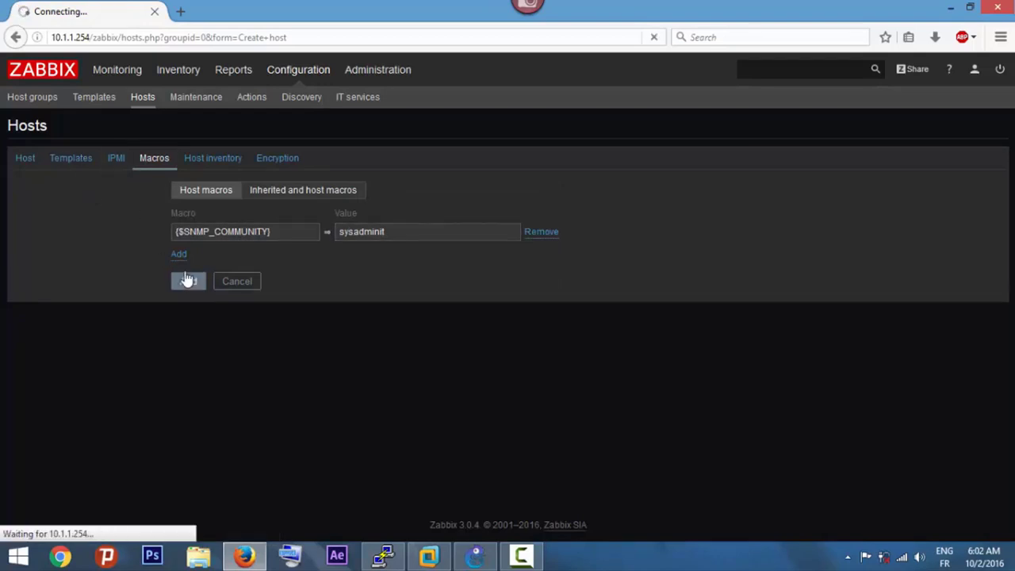
click(90, 167)
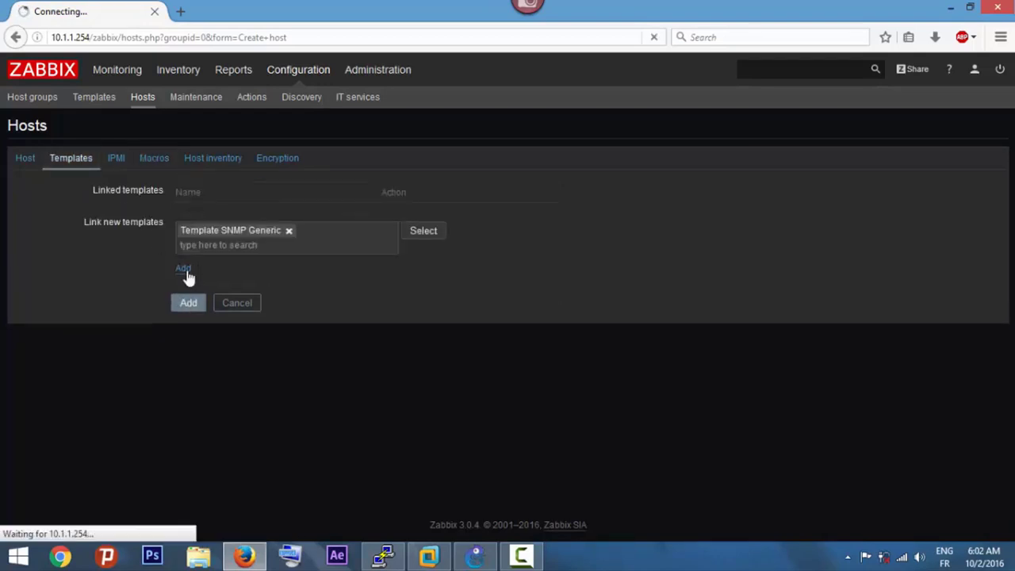
click(188, 302)
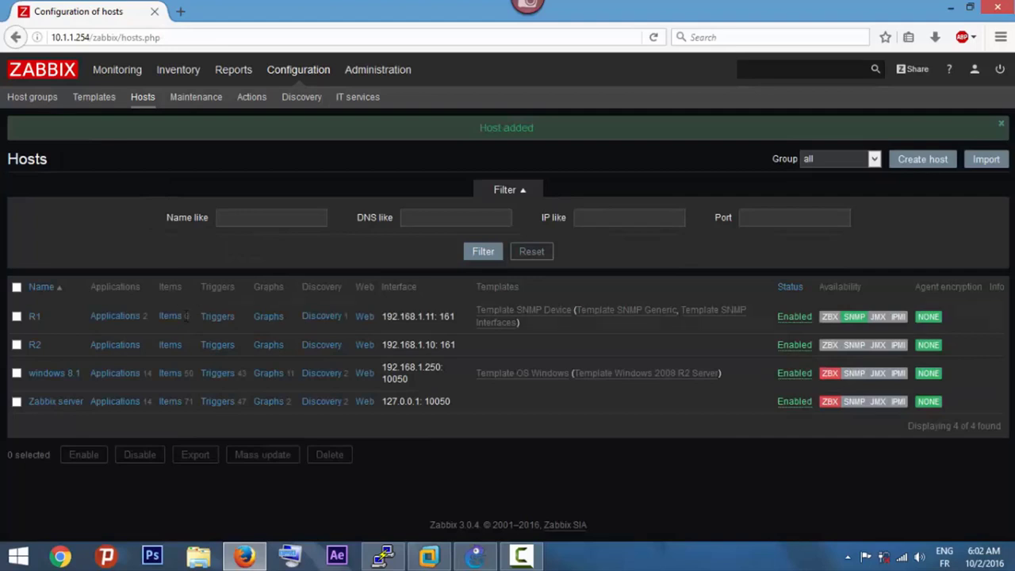
Link Template SNMP Generic to the R2 host and save the host update
click(35, 345)
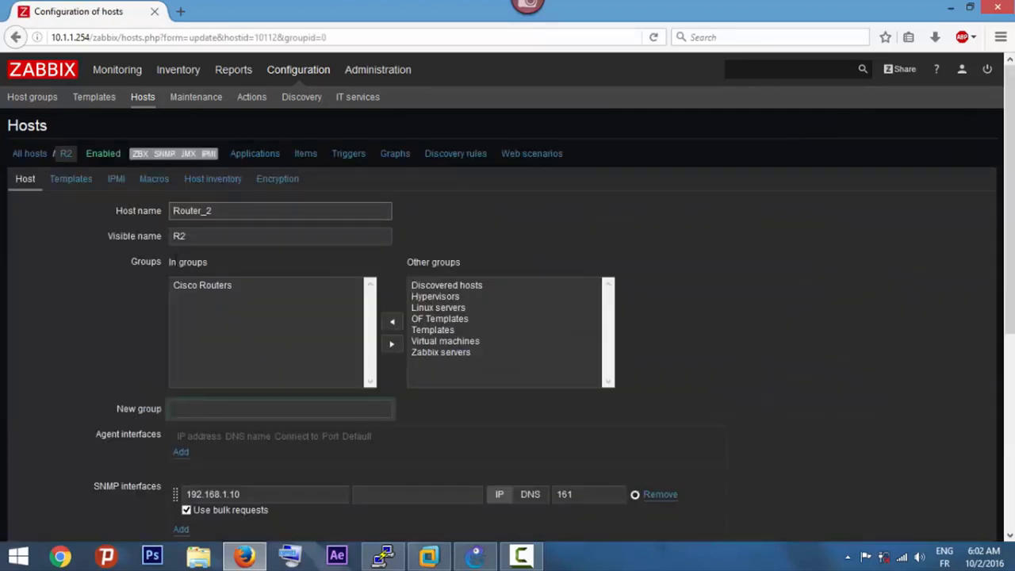
click(71, 178)
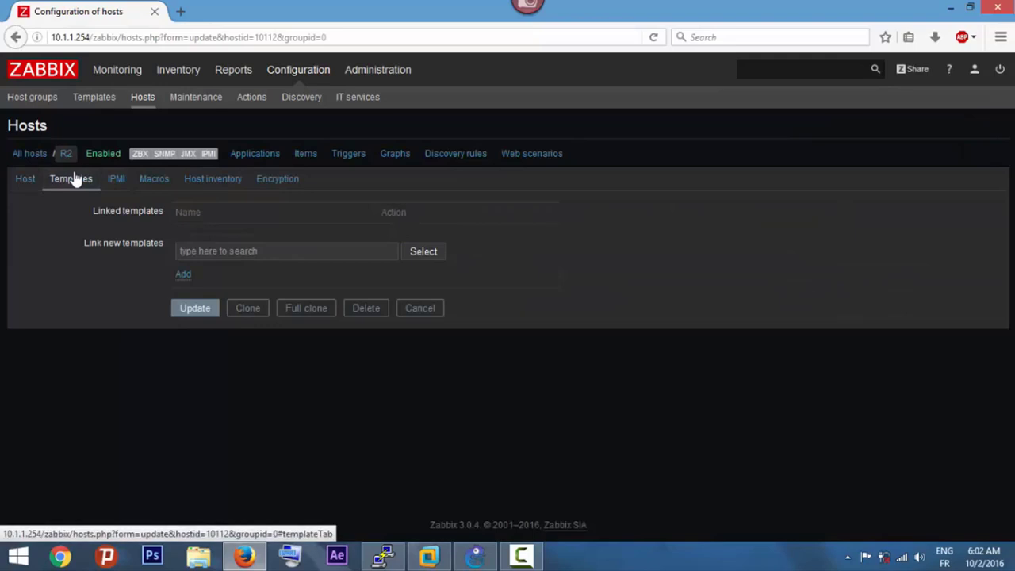
click(226, 251)
text(sn)
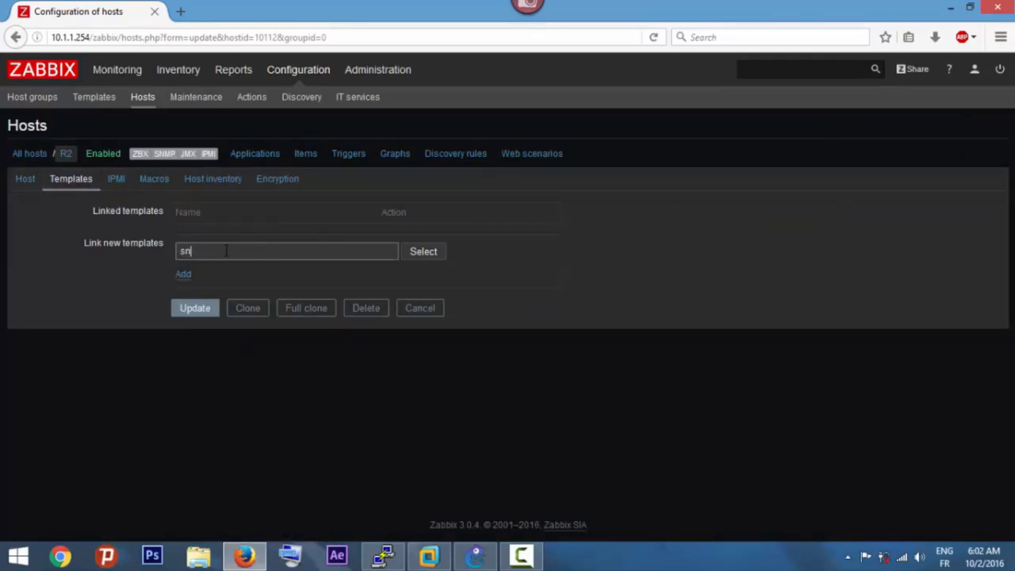
text(ü)
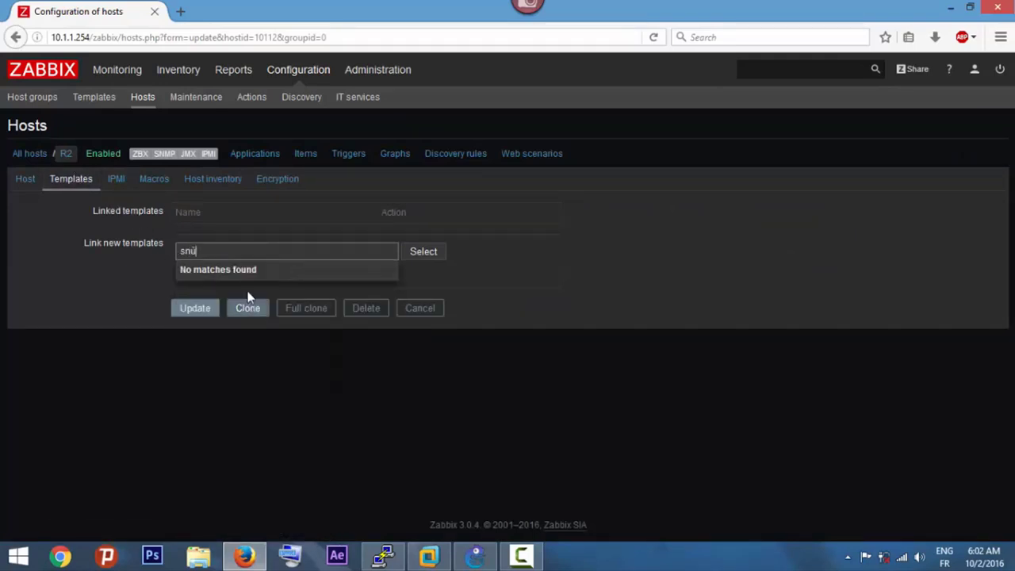
key(BackSpace)
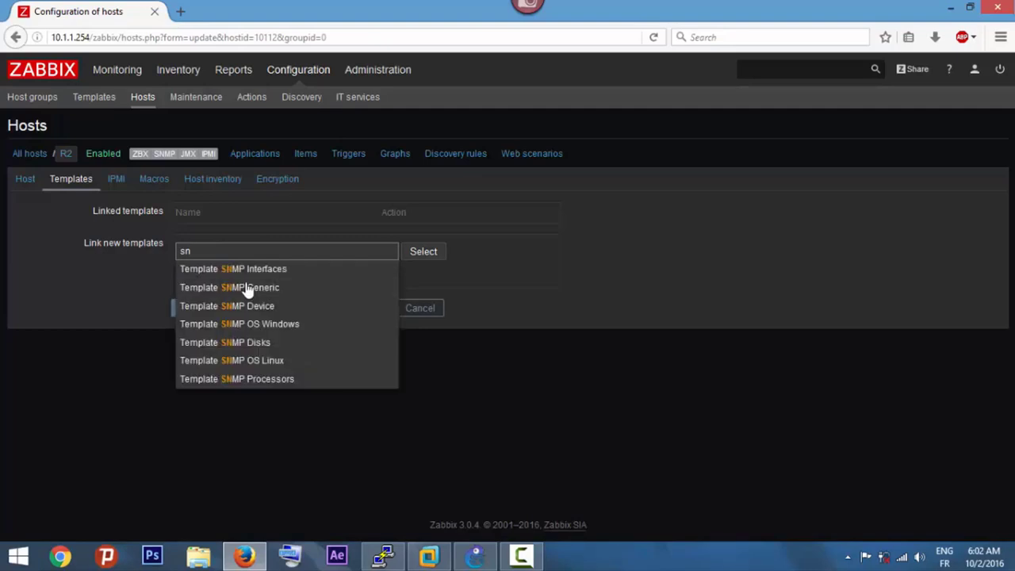
click(251, 288)
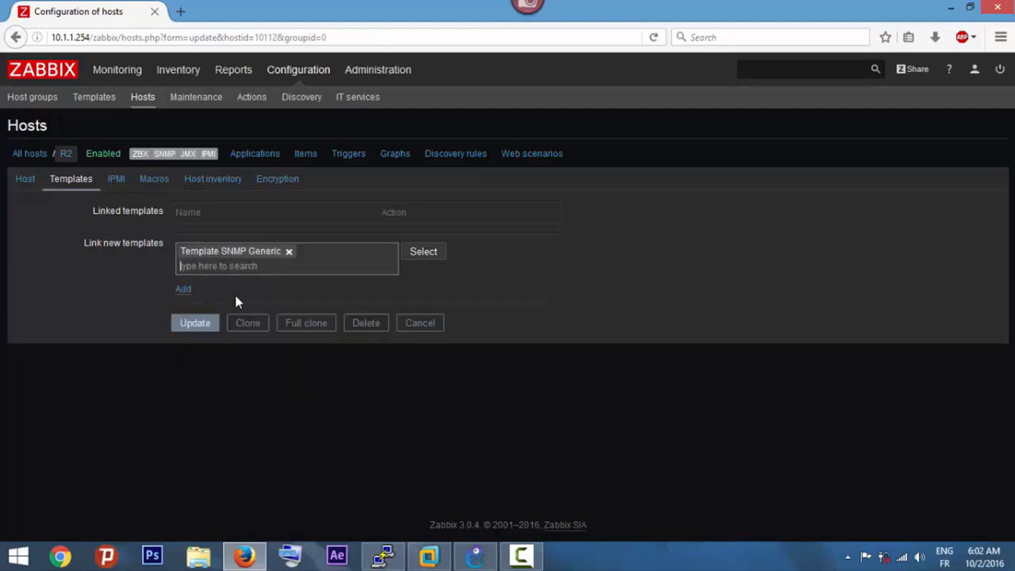
click(209, 324)
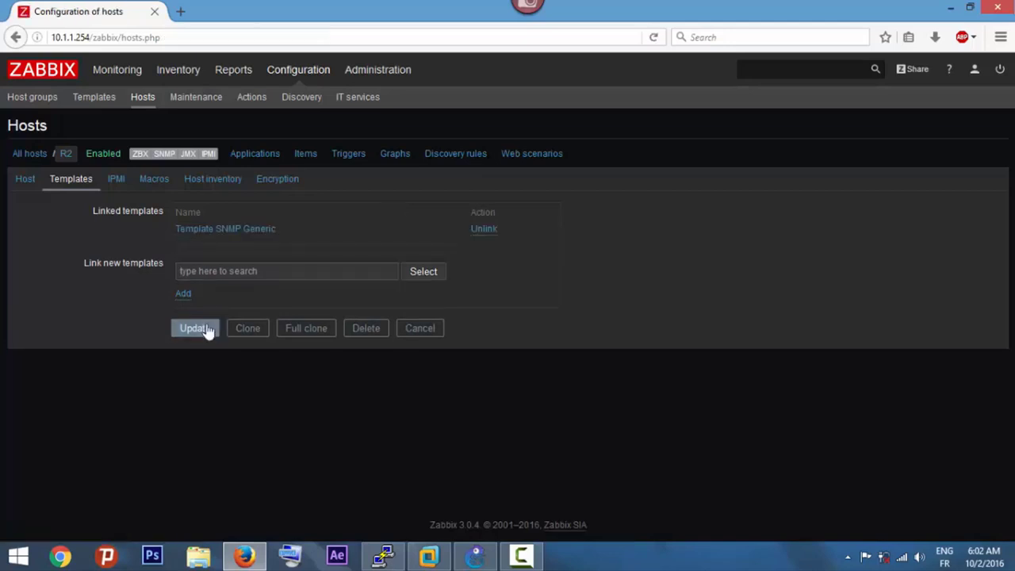
click(207, 333)
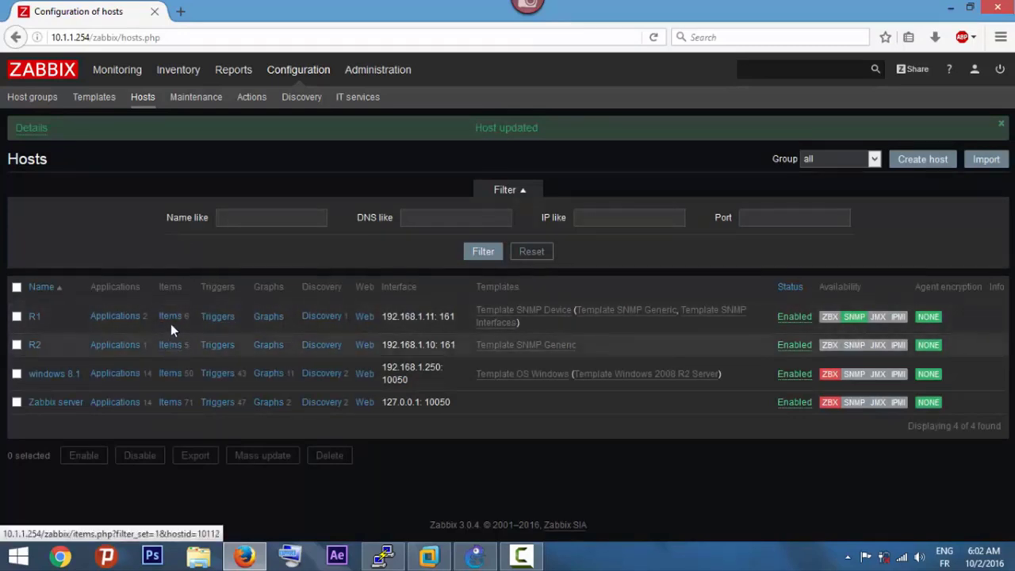
Review the list of items configured on the R1 host
click(172, 319)
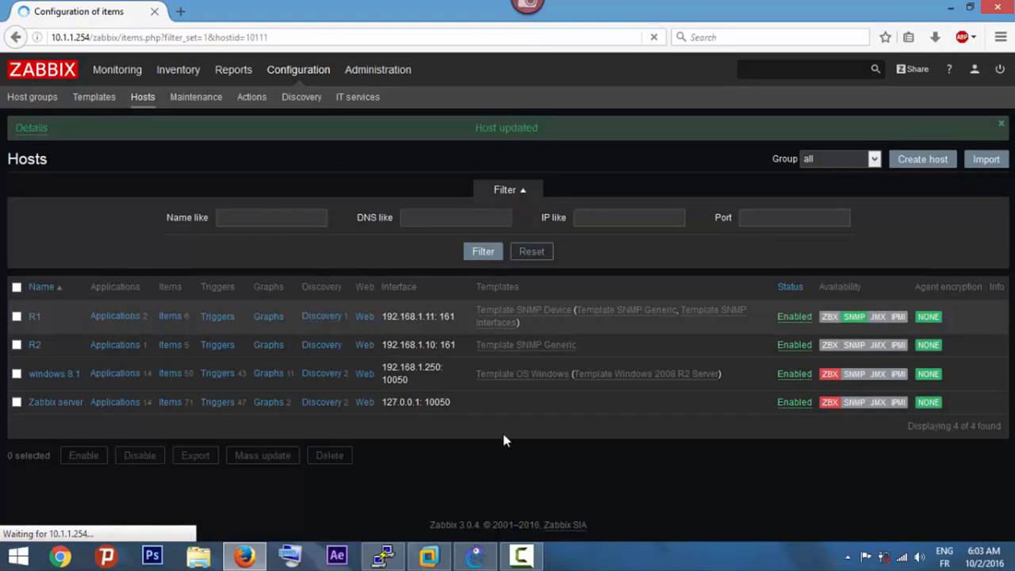
scroll(444, 474, down, 3)
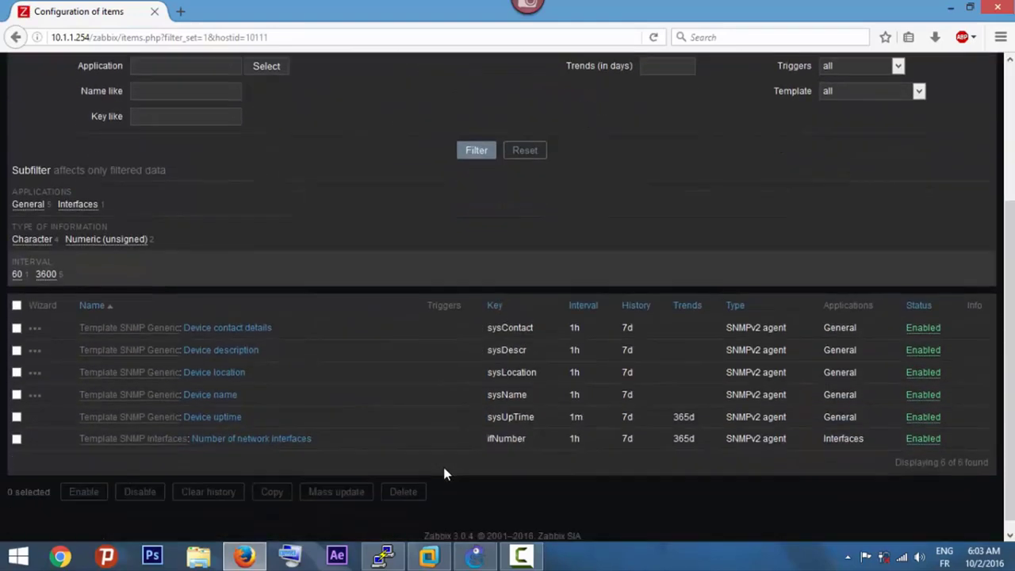
scroll(415, 465, up, 3)
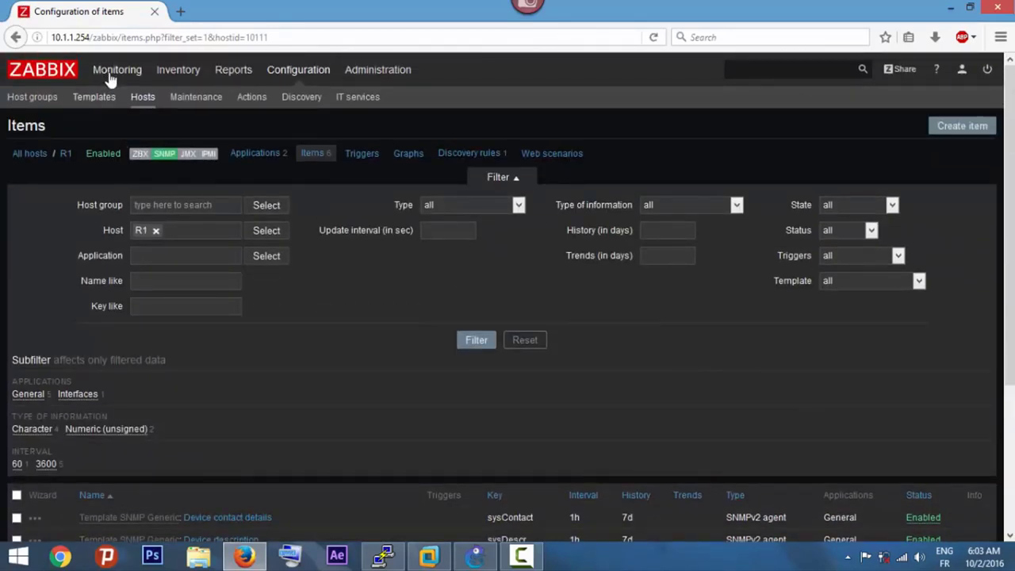
Display the latest monitoring data filtered by the Cisco Routers host group and host R1
mouse_move(103, 71)
click(163, 100)
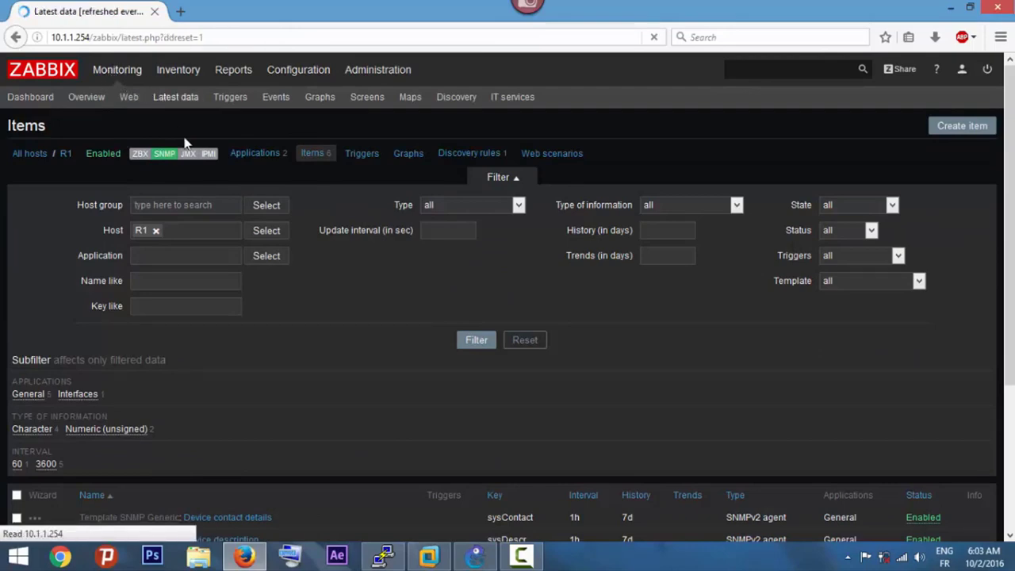
scroll(338, 264, down, 3)
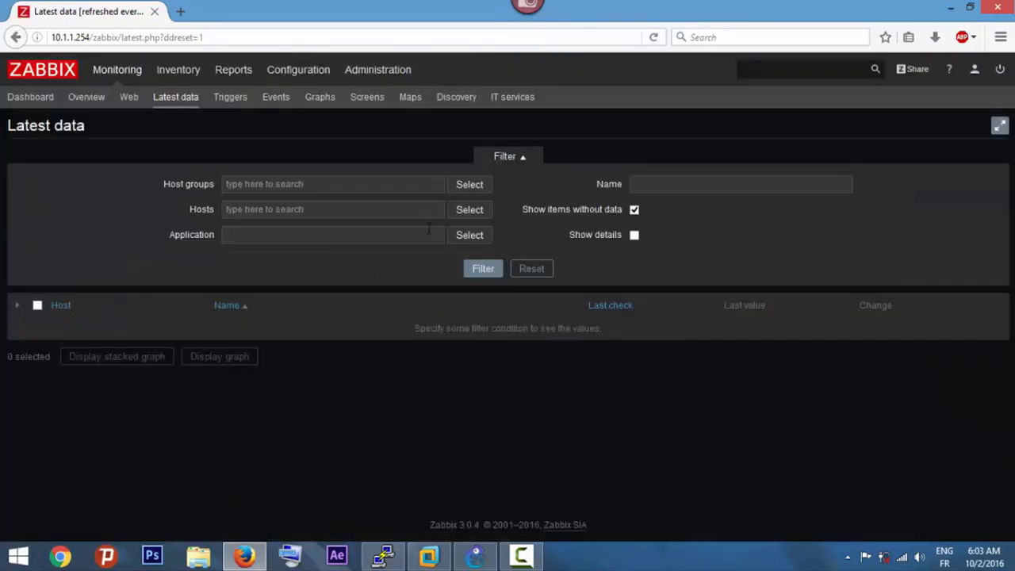
click(469, 188)
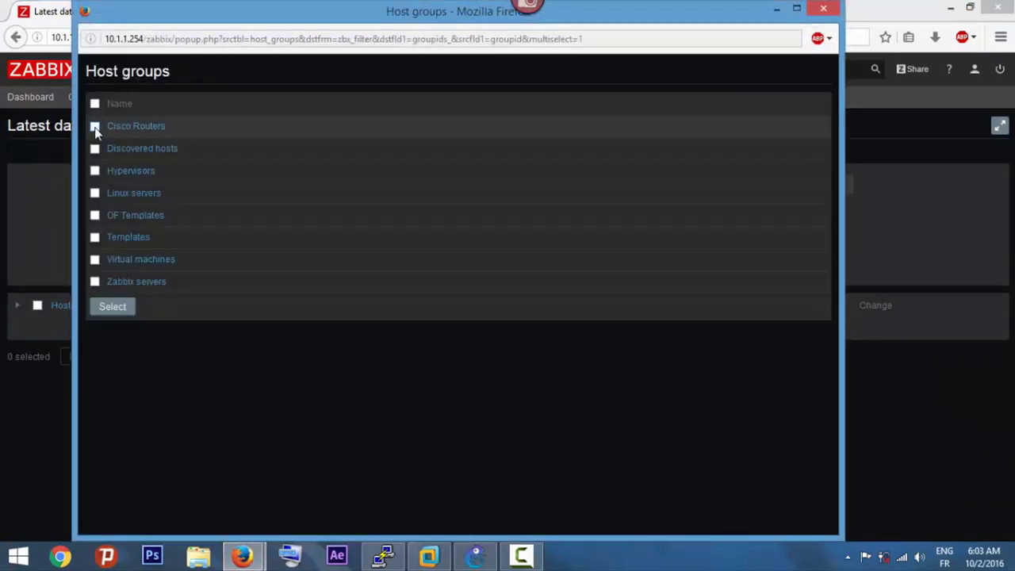
click(95, 127)
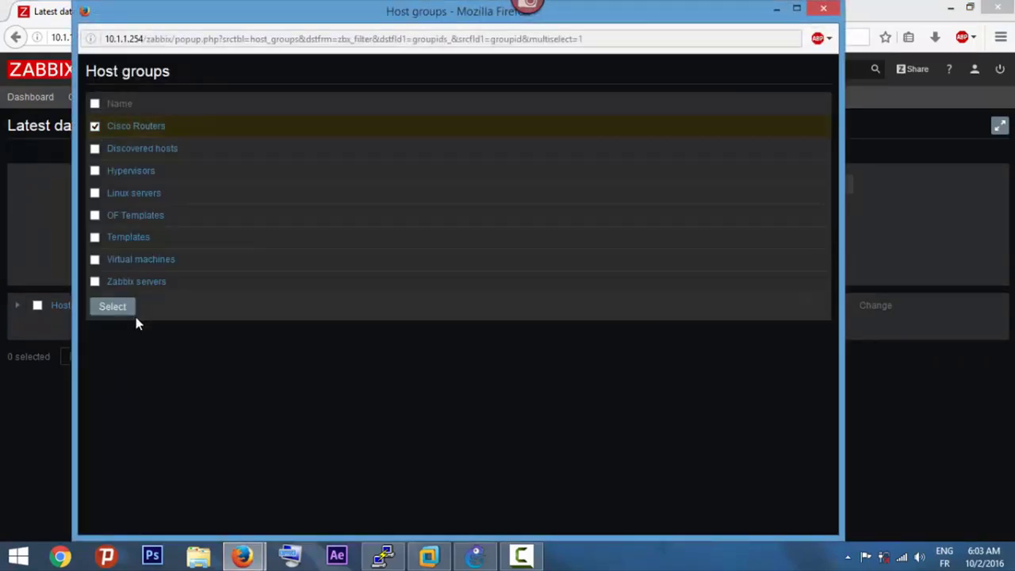
click(121, 309)
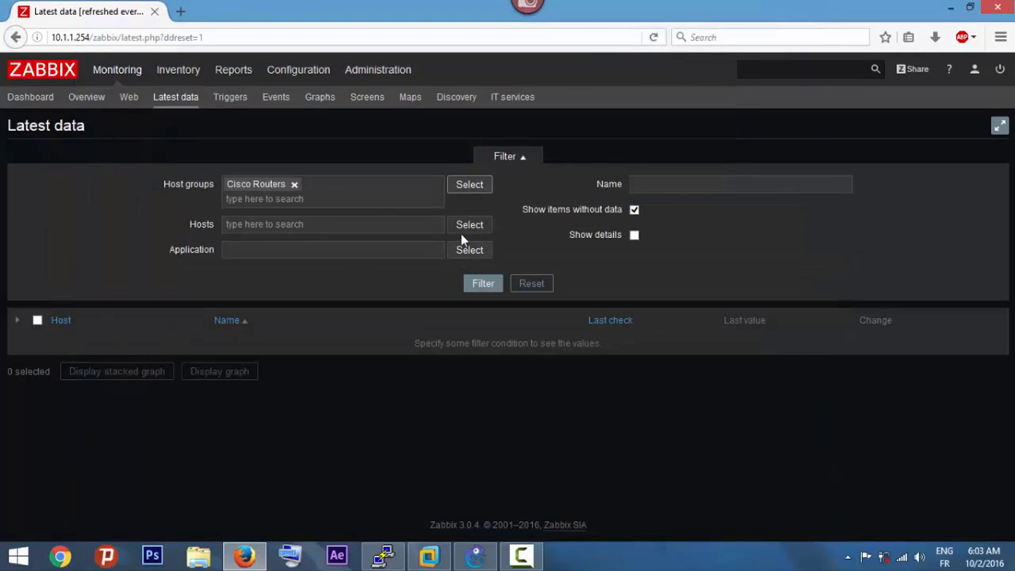
click(466, 228)
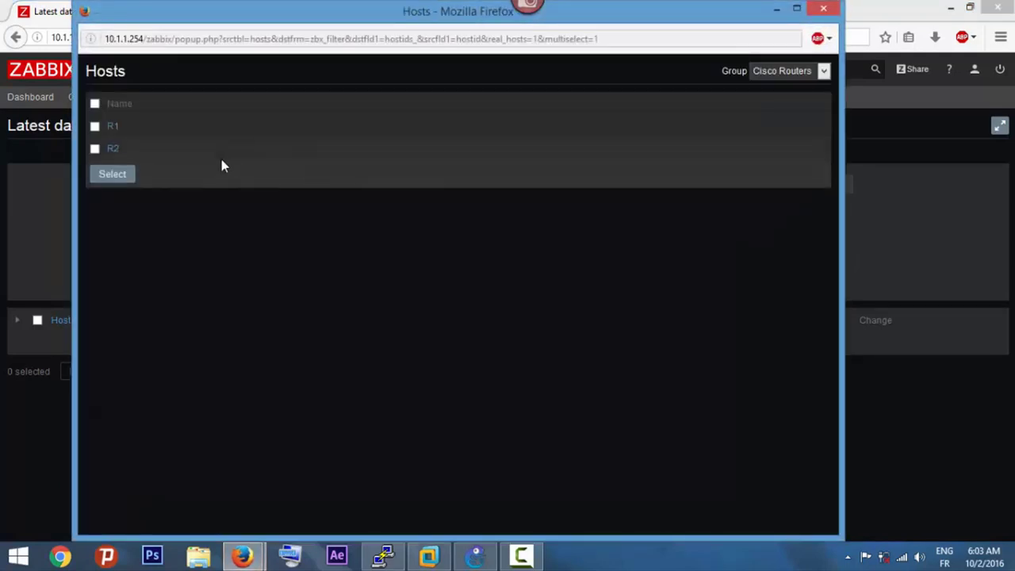
click(95, 126)
click(112, 173)
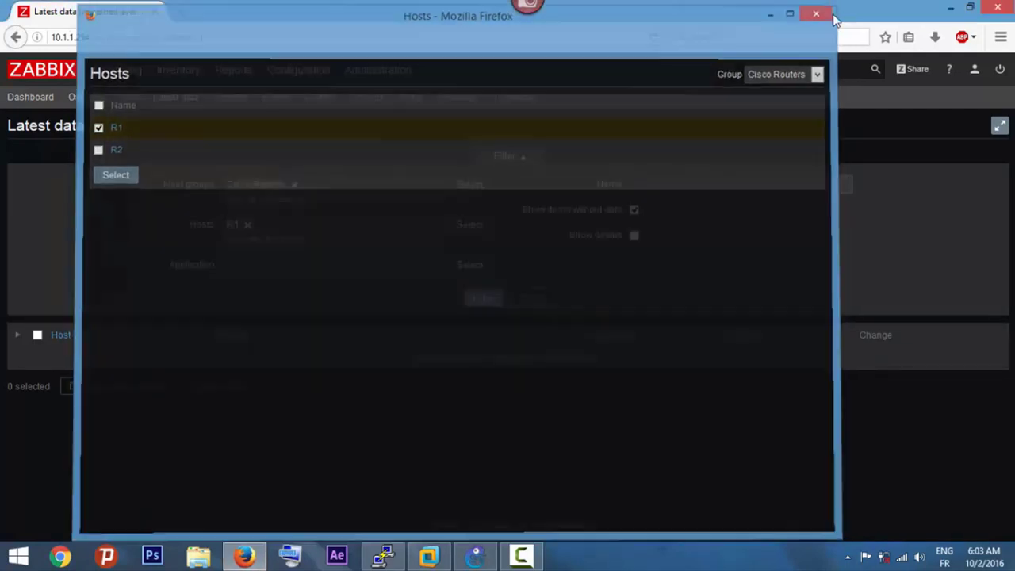
click(473, 302)
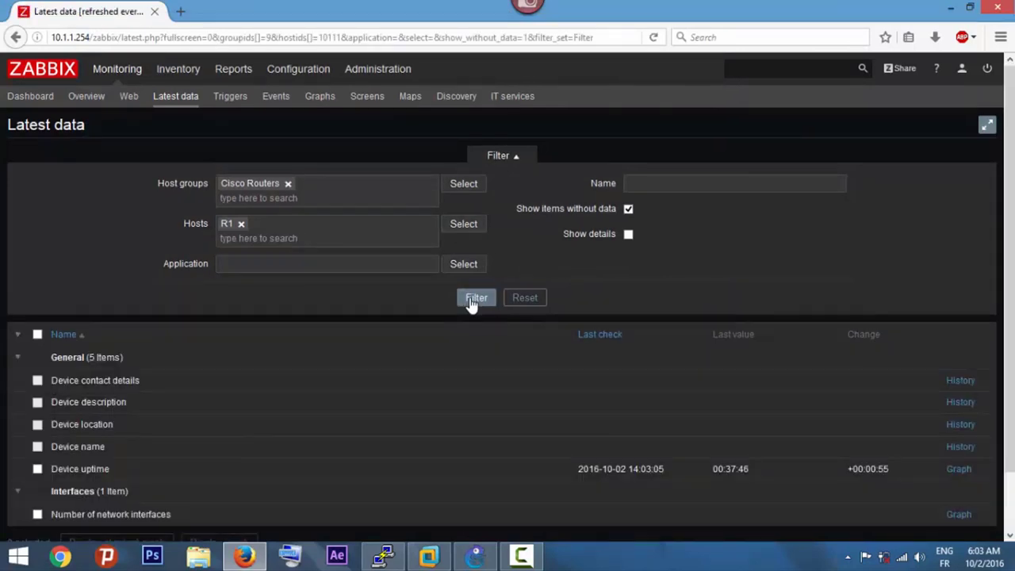
Examine the last check time and last value of R1's Device uptime item in the latest data
scroll(472, 304, down, 2)
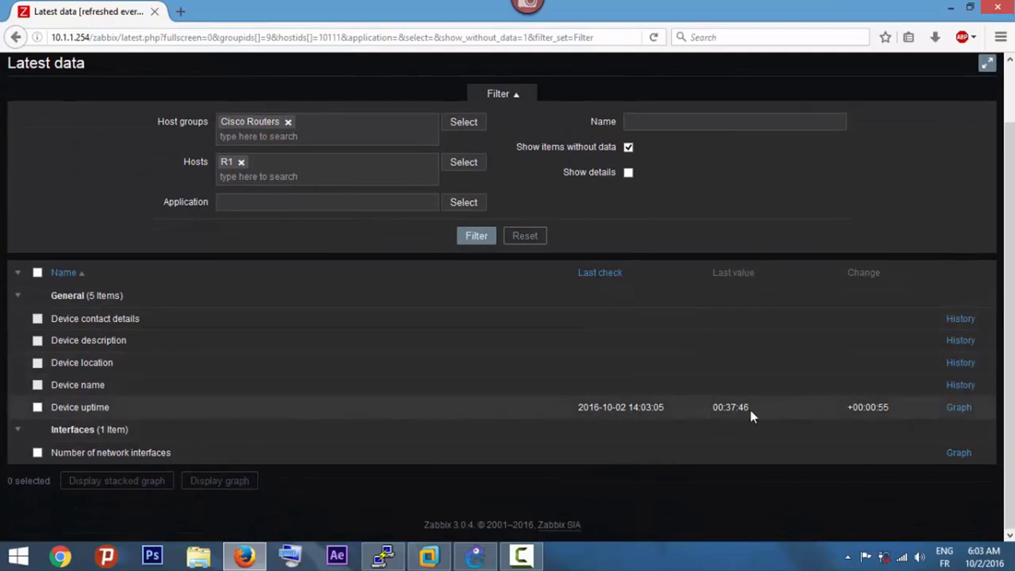
drag(753, 417, 562, 412)
click(716, 412)
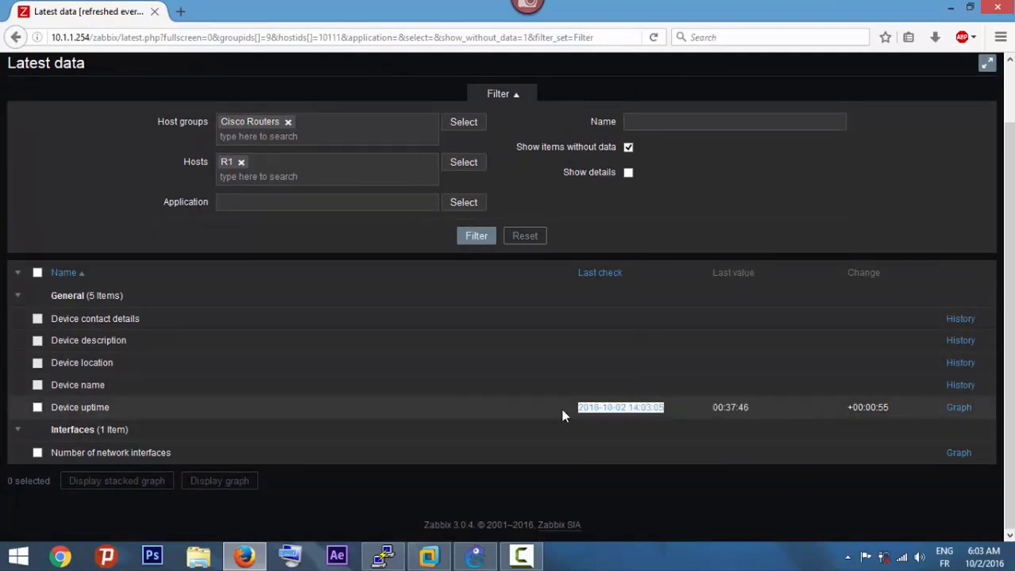
click(555, 411)
scroll(131, 408, up, 2)
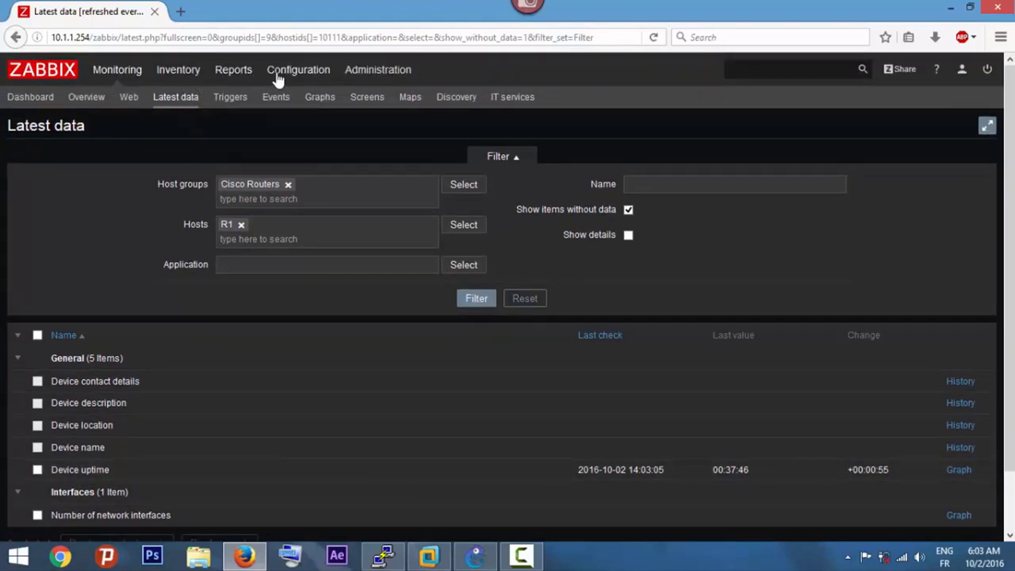
Open the R1 host's configuration and check which templates are linked to it
mouse_move(278, 77)
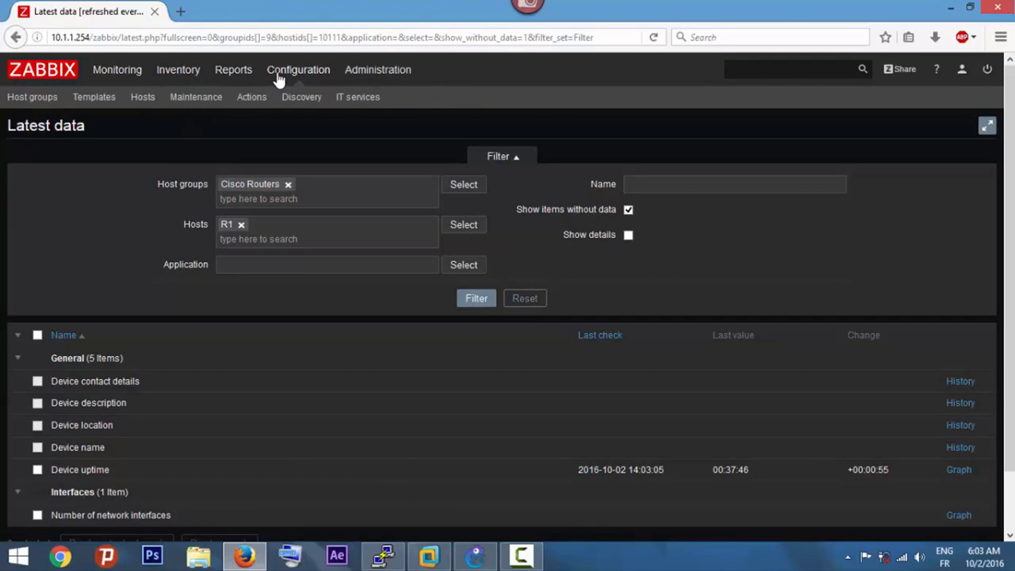
click(143, 111)
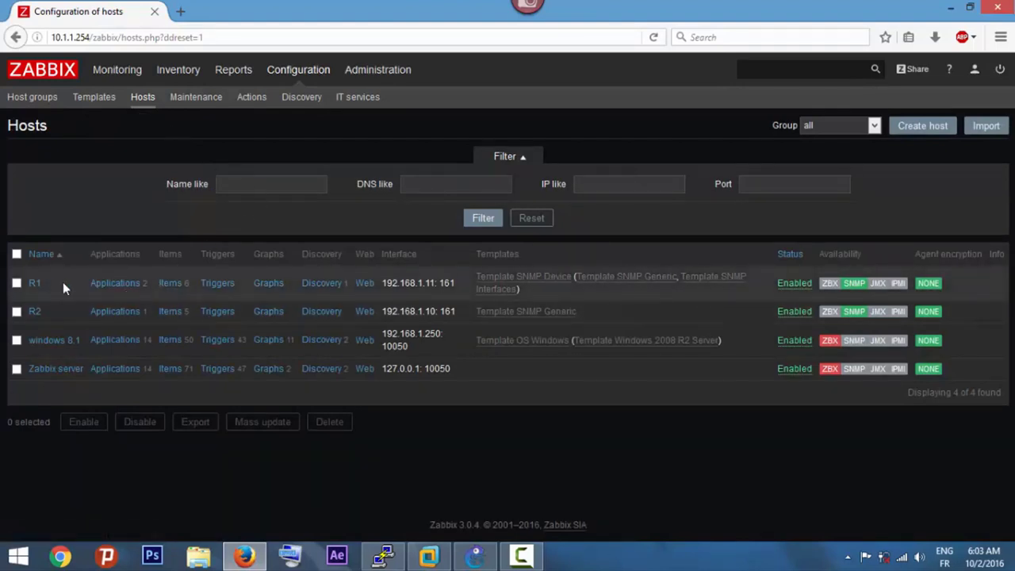
click(36, 285)
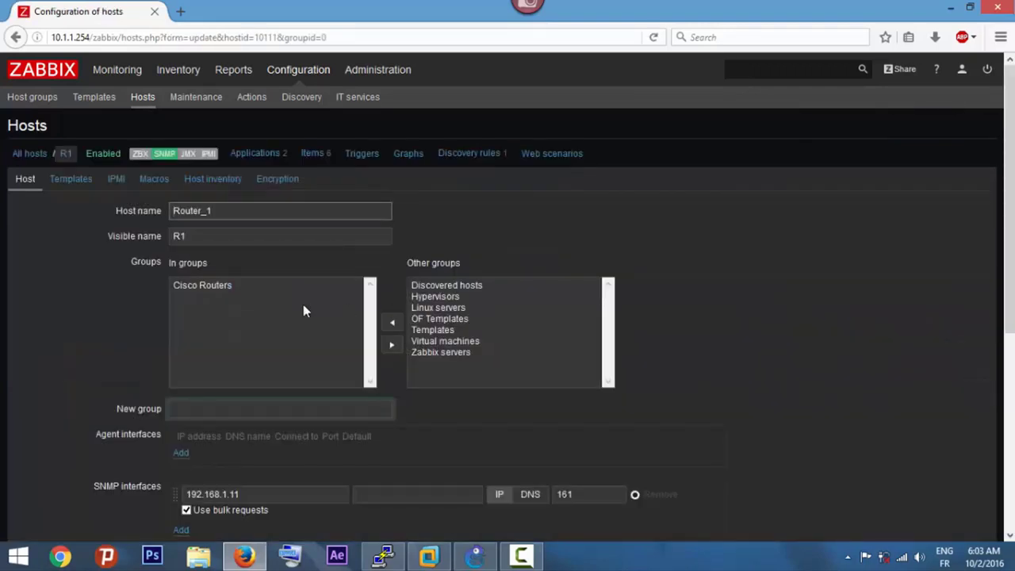
click(70, 181)
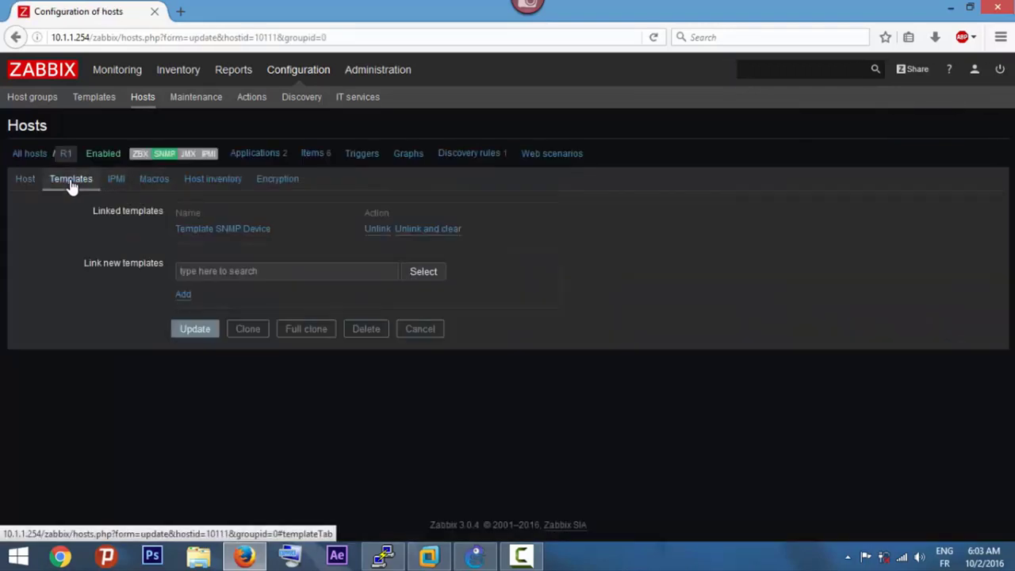
click(417, 275)
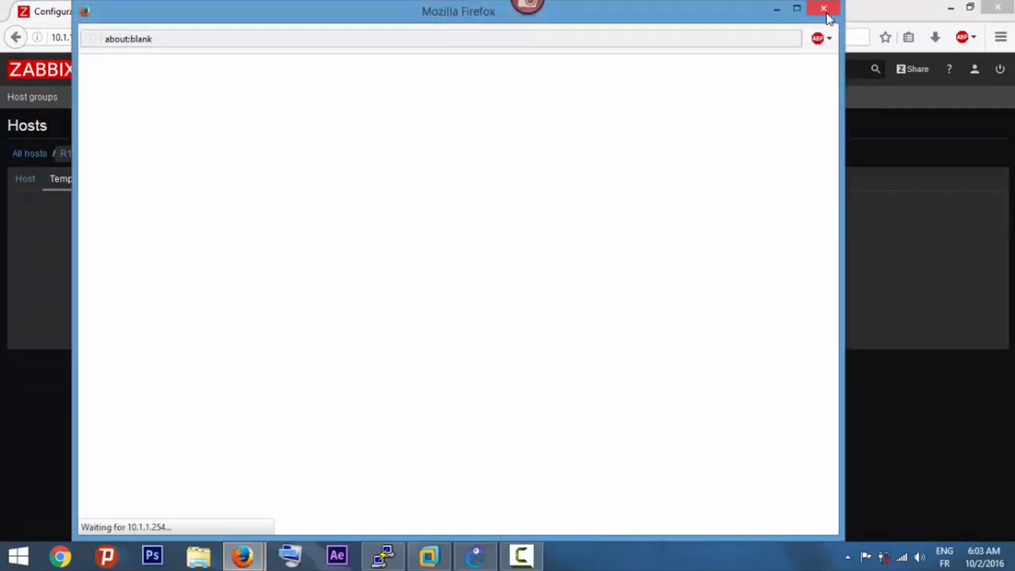
click(825, 11)
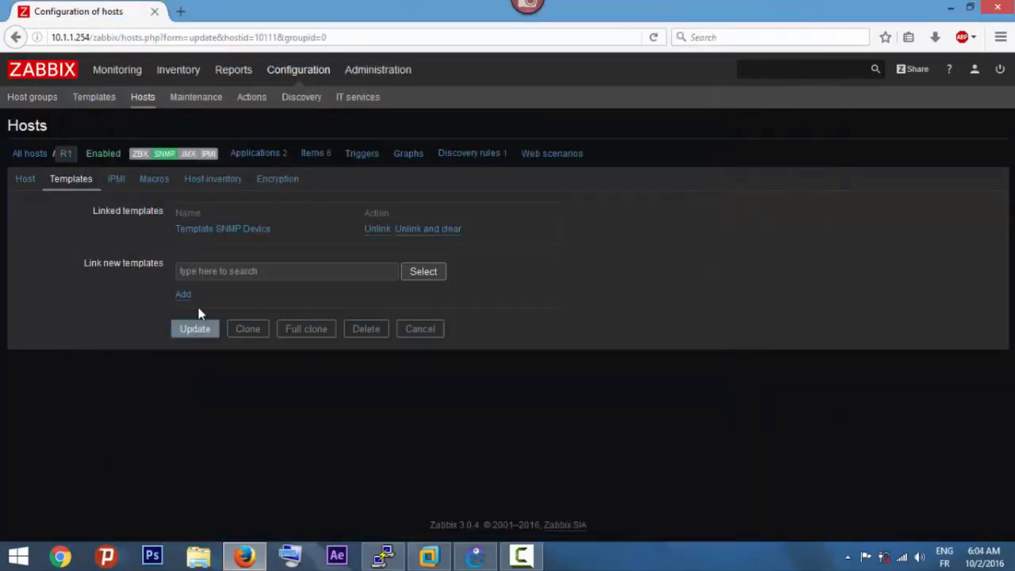
Import the template file Template_Cisco_7200.xml from the Downloads folder with the default import rules
click(83, 100)
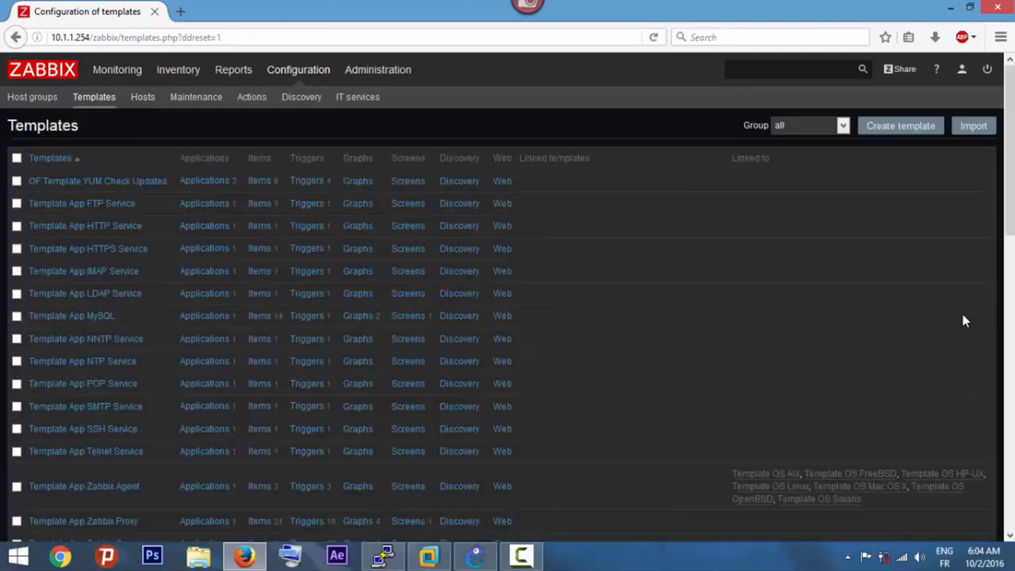
click(972, 127)
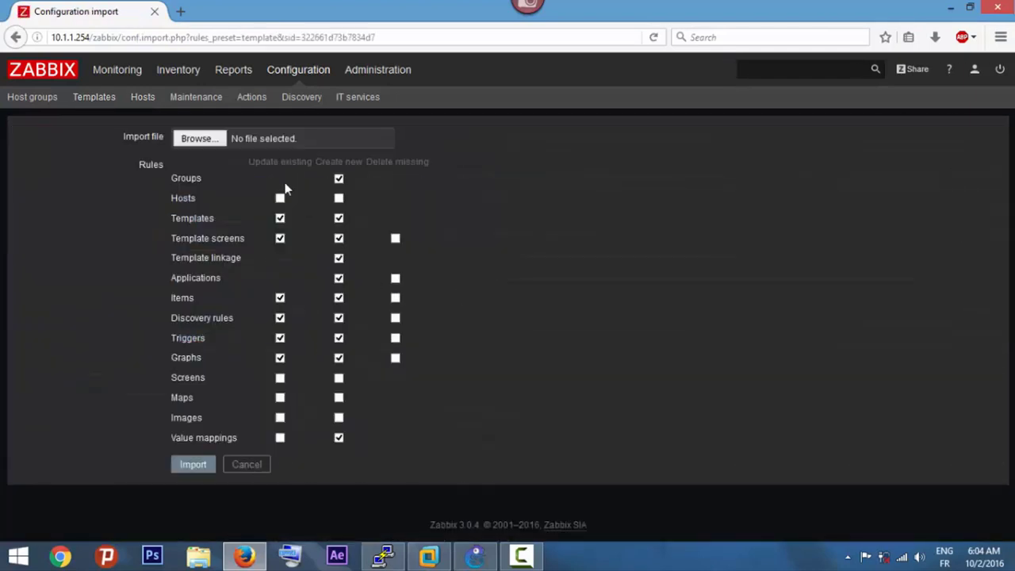
click(198, 139)
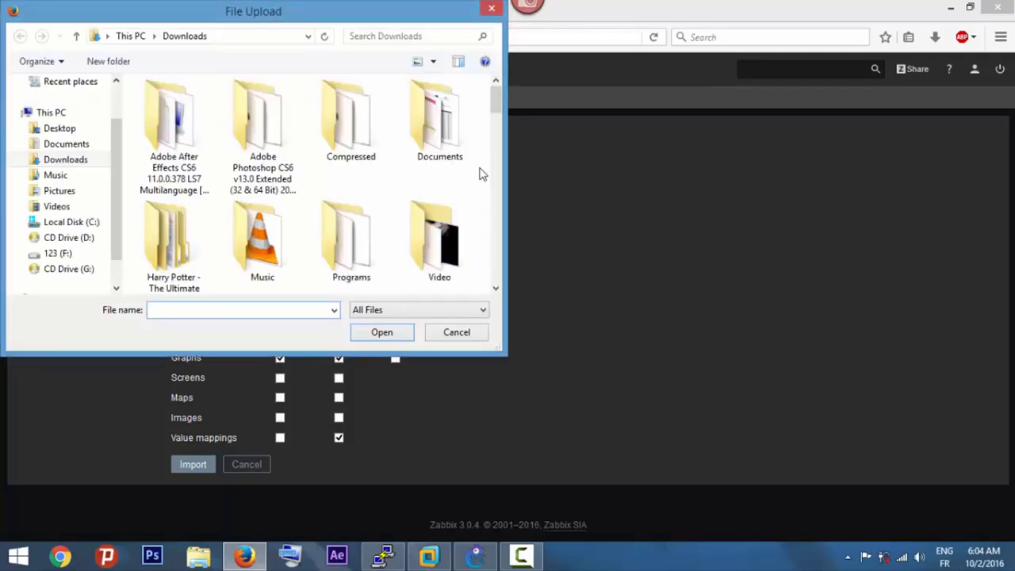
scroll(352, 280, down, 1)
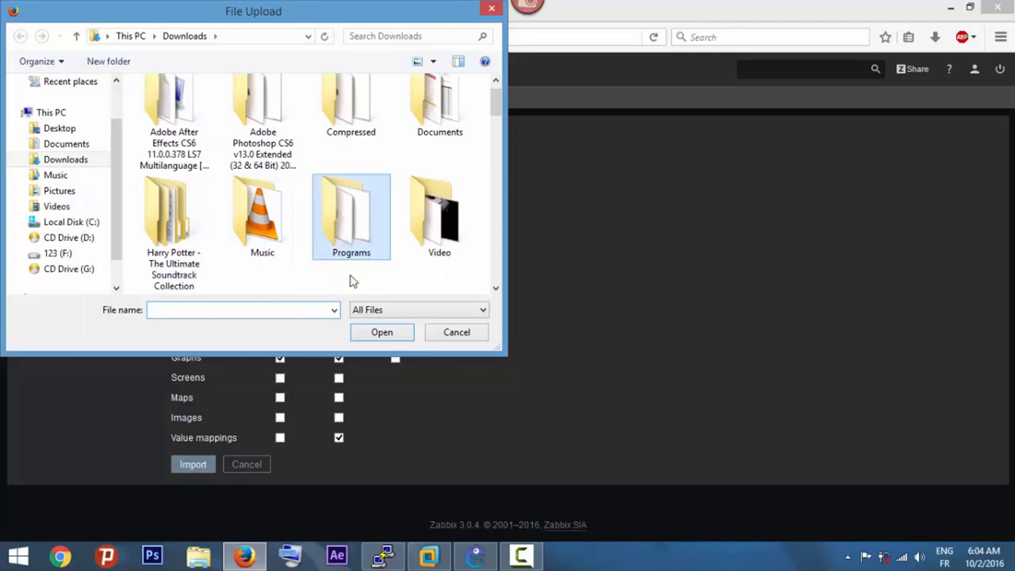
scroll(444, 263, down, 5)
scroll(403, 269, down, 3)
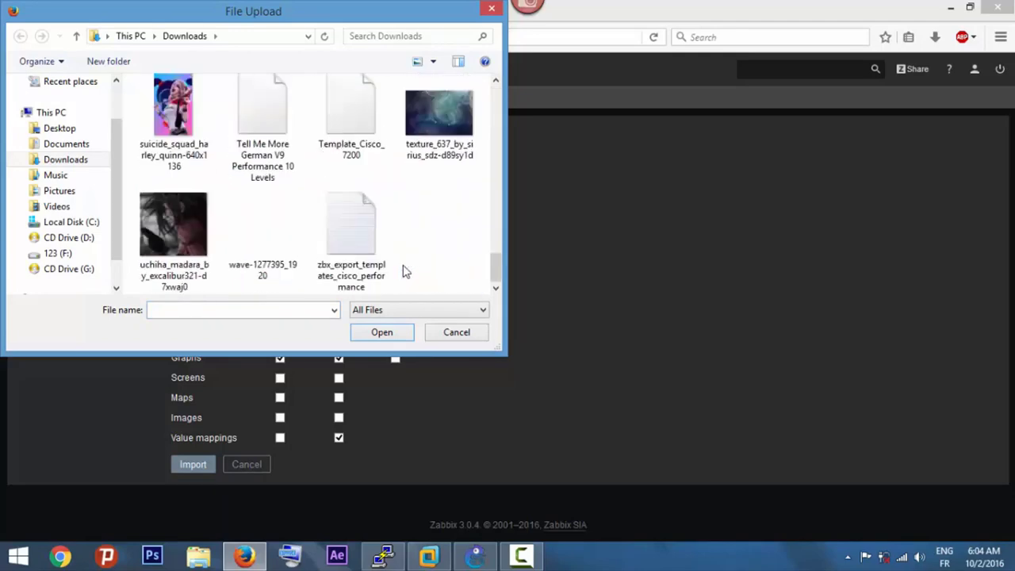
click(353, 131)
double_click(353, 135)
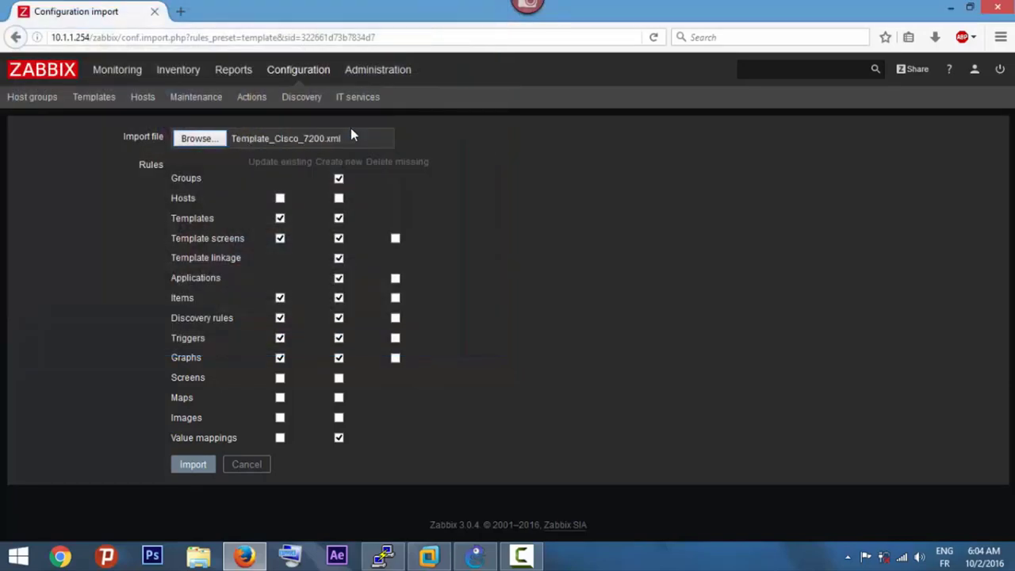
click(194, 465)
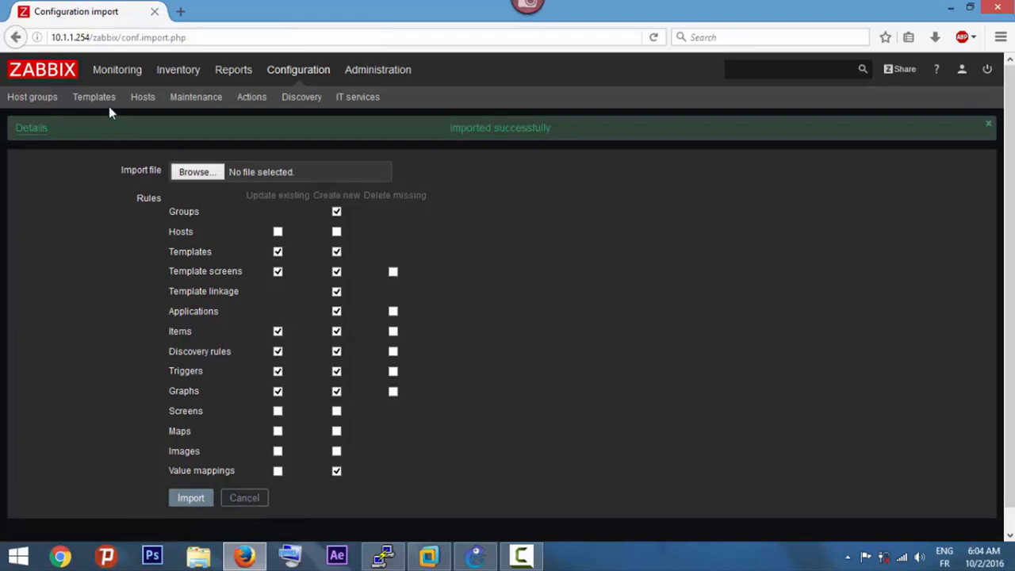
Open the template settings of host R1 from the list of configured hosts
click(139, 101)
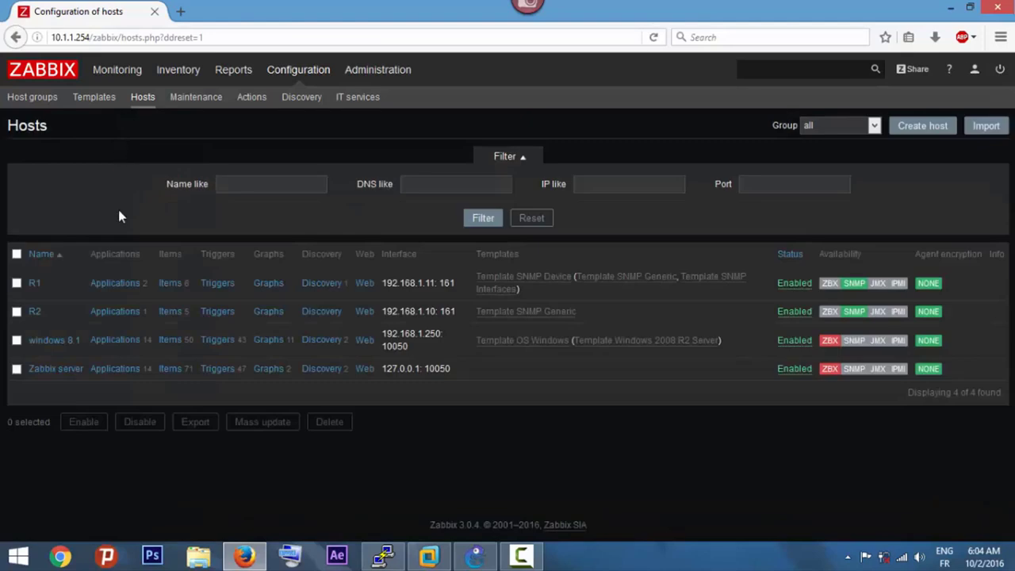
click(40, 289)
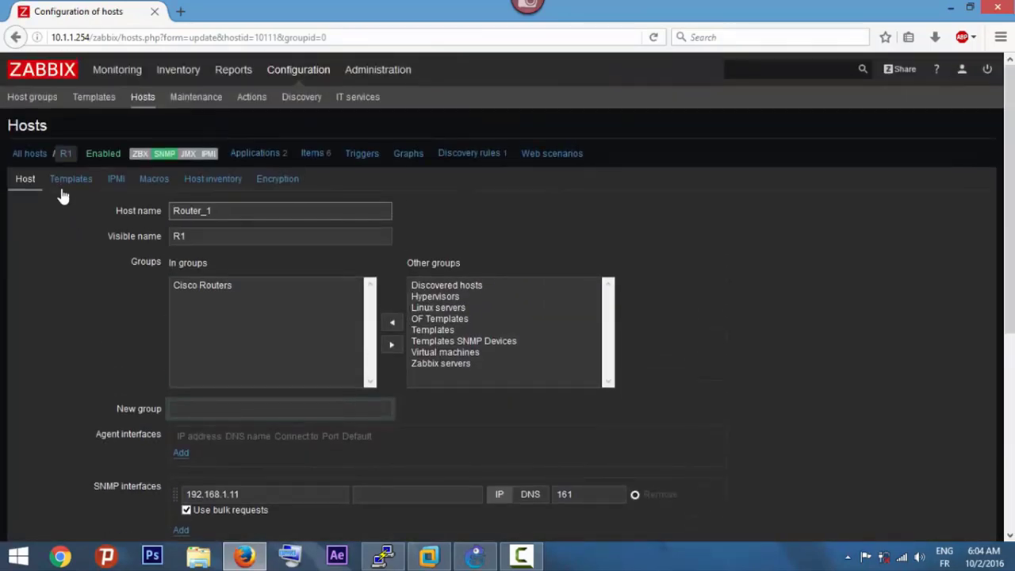
click(68, 180)
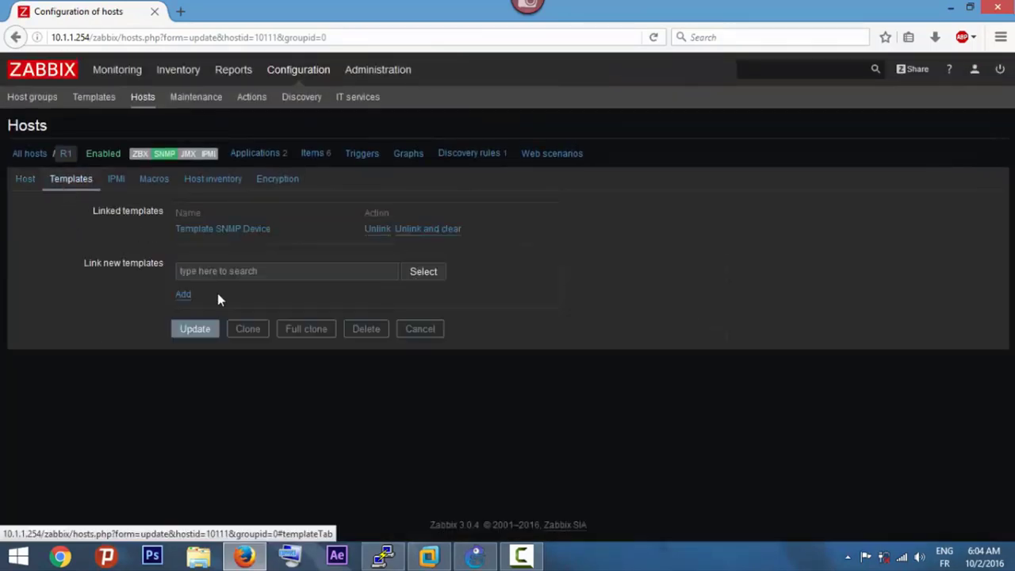
click(424, 274)
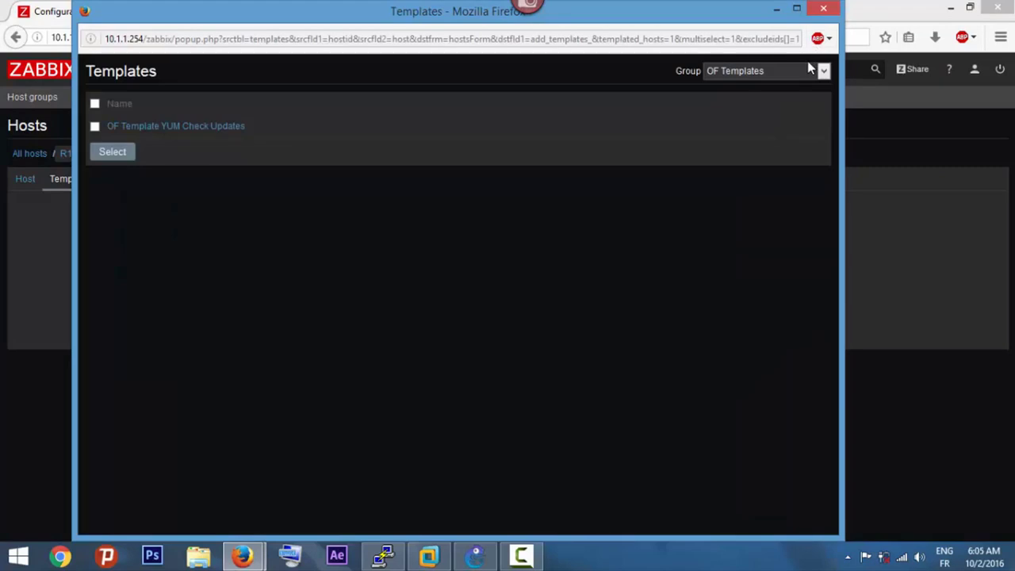
click(782, 73)
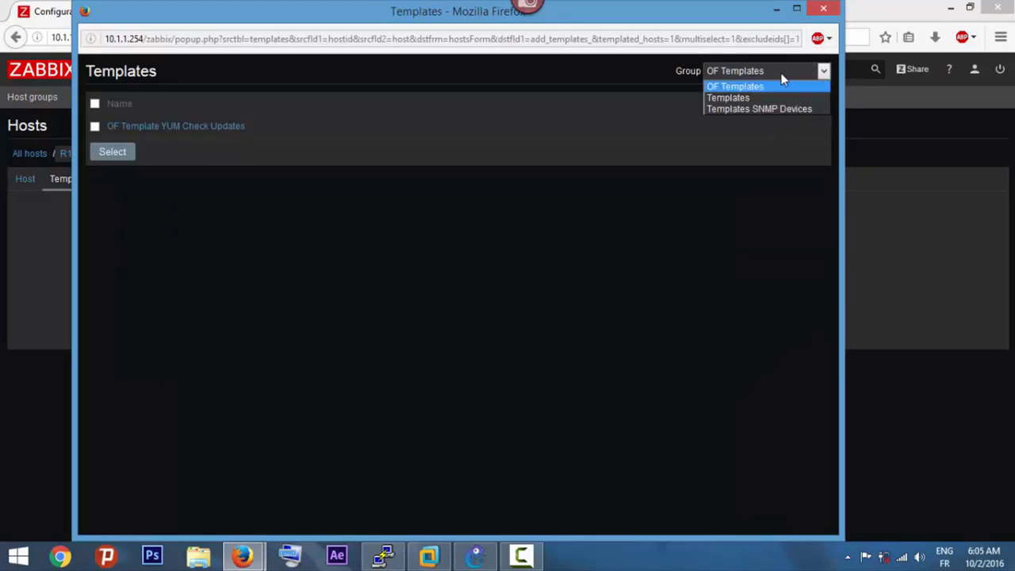
click(746, 109)
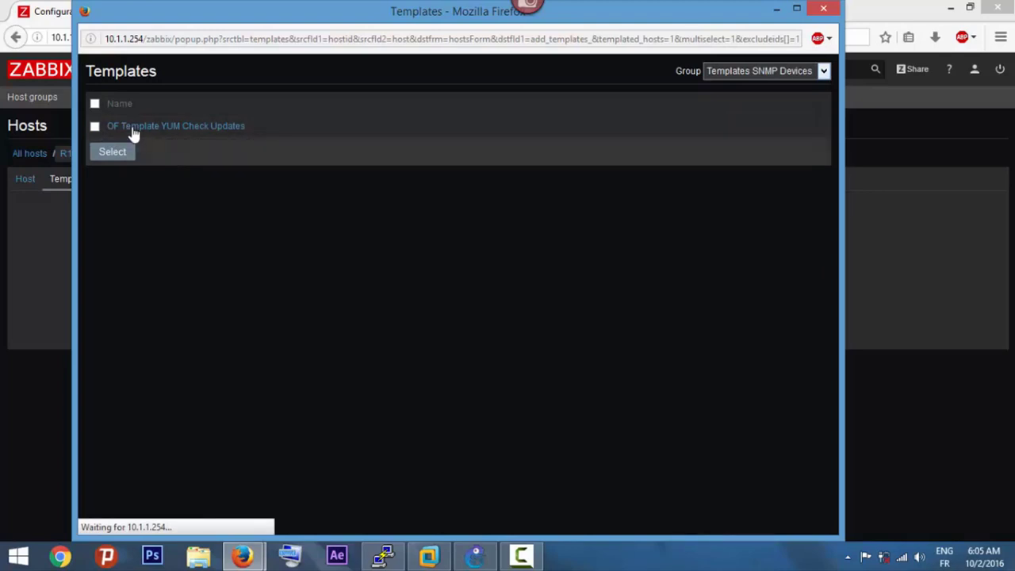
click(739, 71)
click(735, 109)
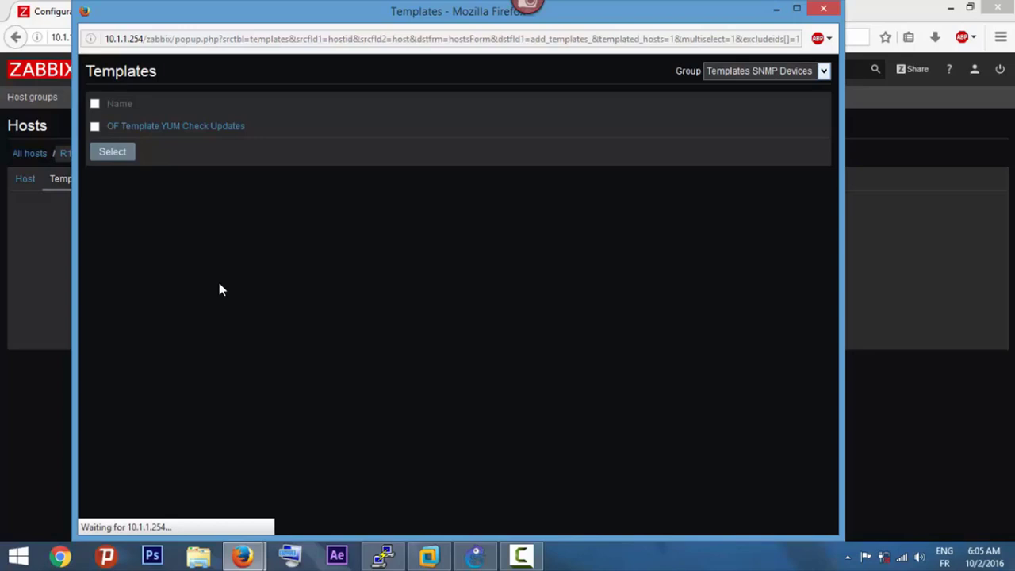
click(823, 8)
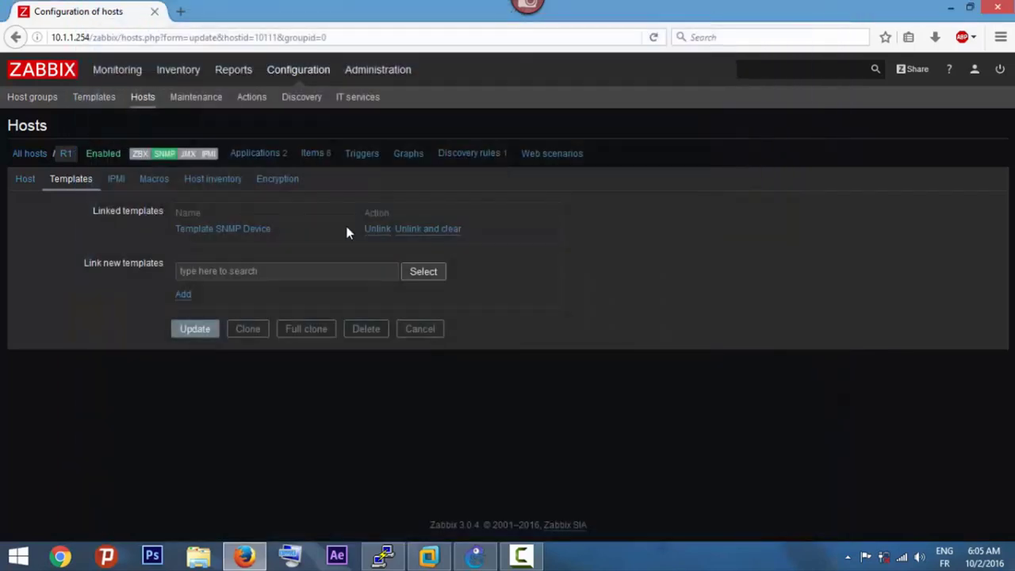
Search for 7200, link Template_Cisco_7200 to host R1 and save the host
click(260, 270)
text(7)
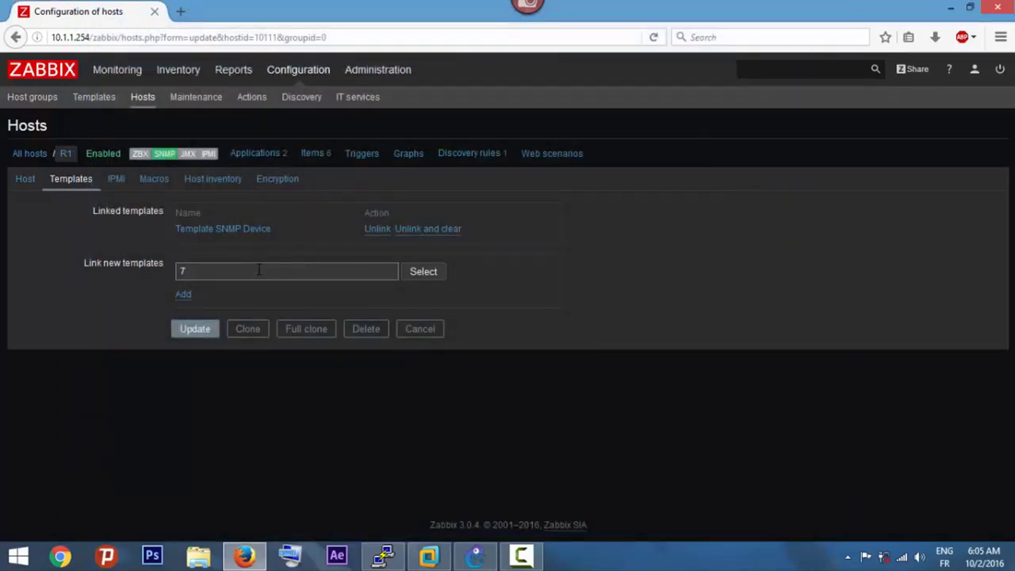
text(200)
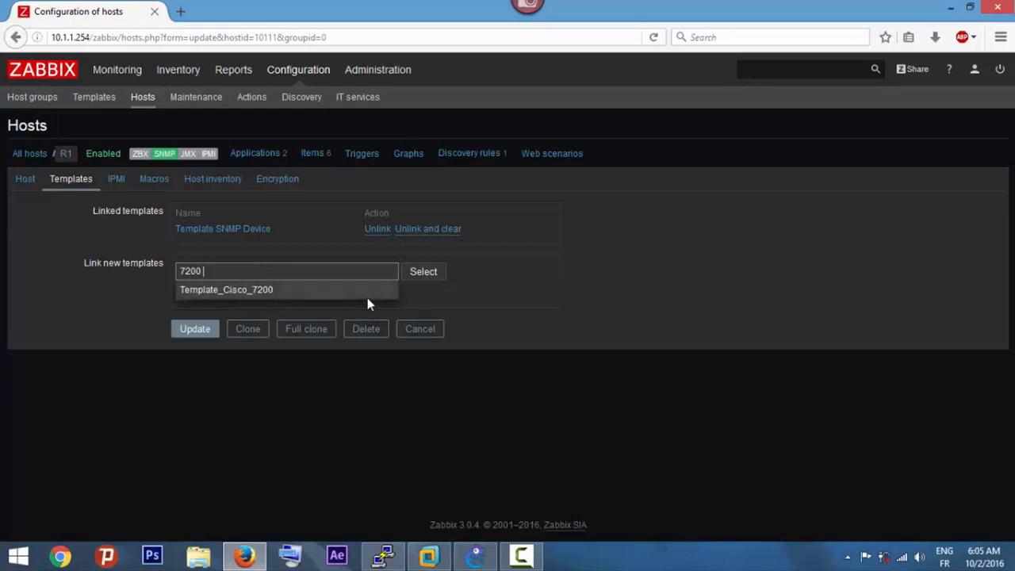
click(335, 291)
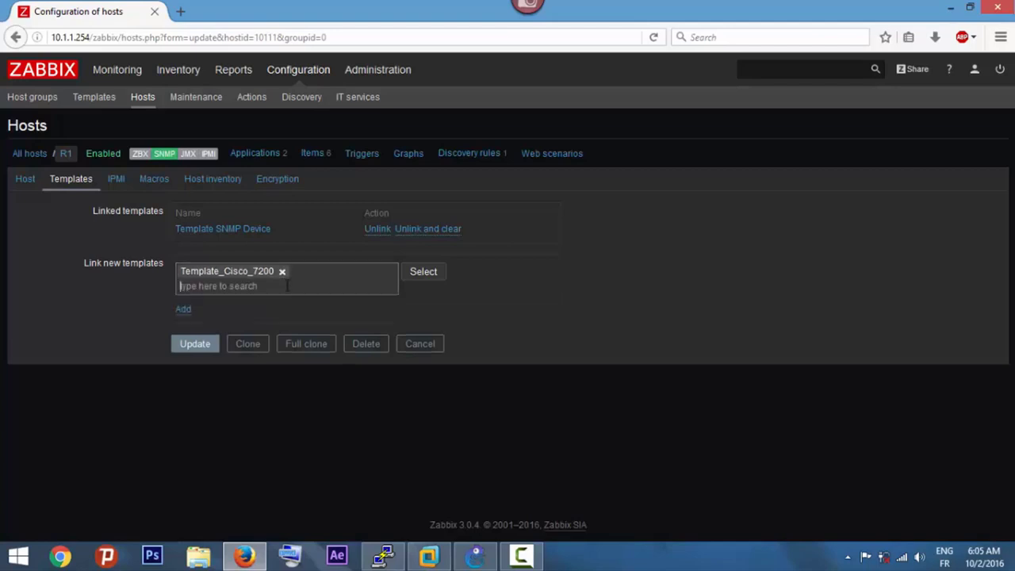
click(183, 312)
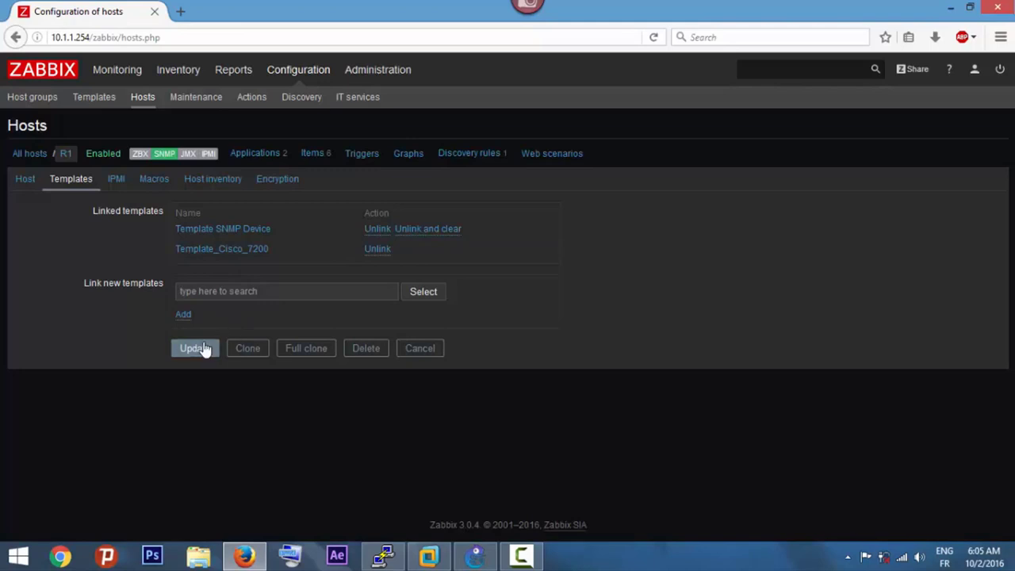
click(204, 349)
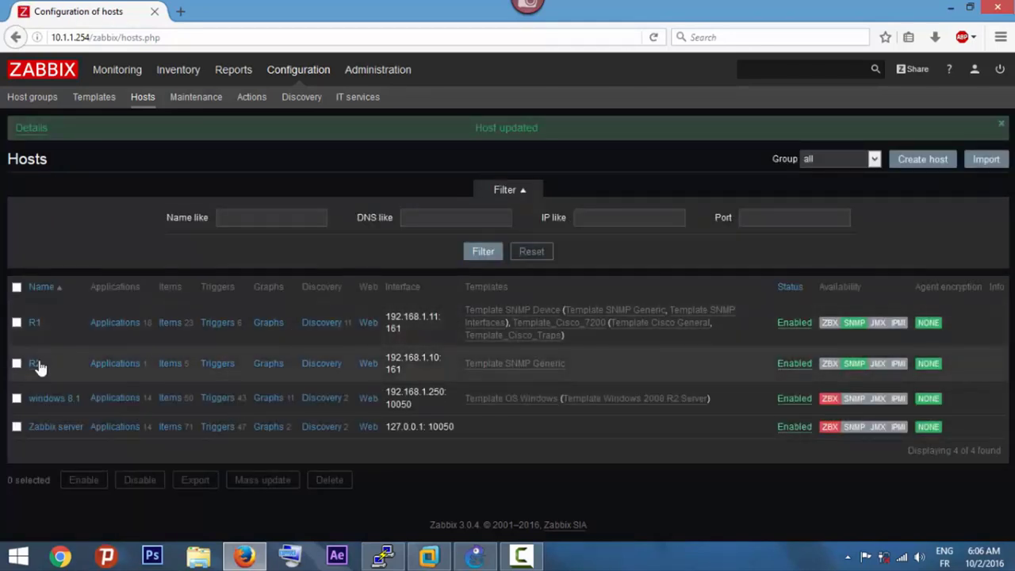
Display the latest monitoring data for host R1 and look through its items, including the SNMP Traps group
mouse_move(130, 75)
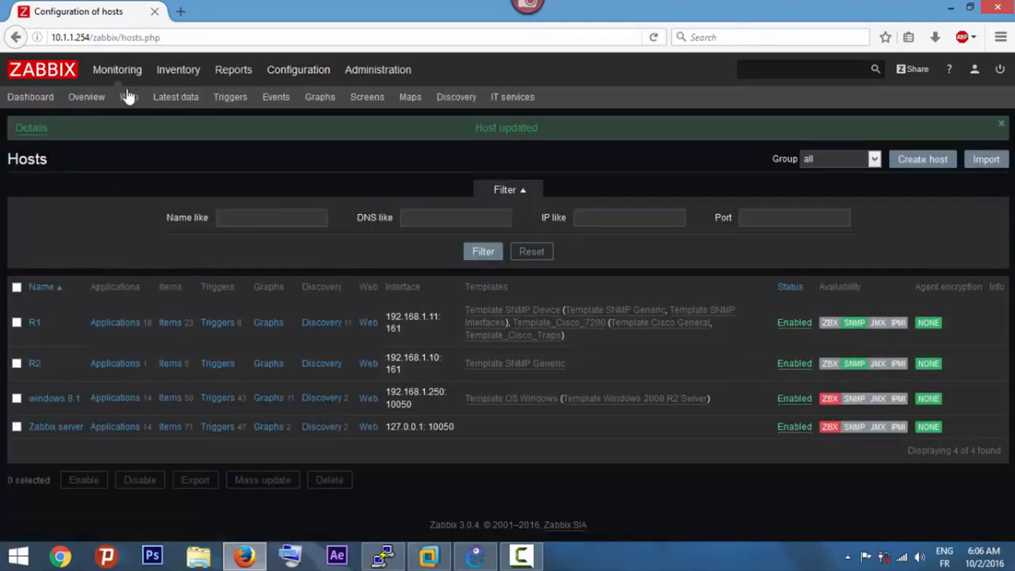
click(166, 99)
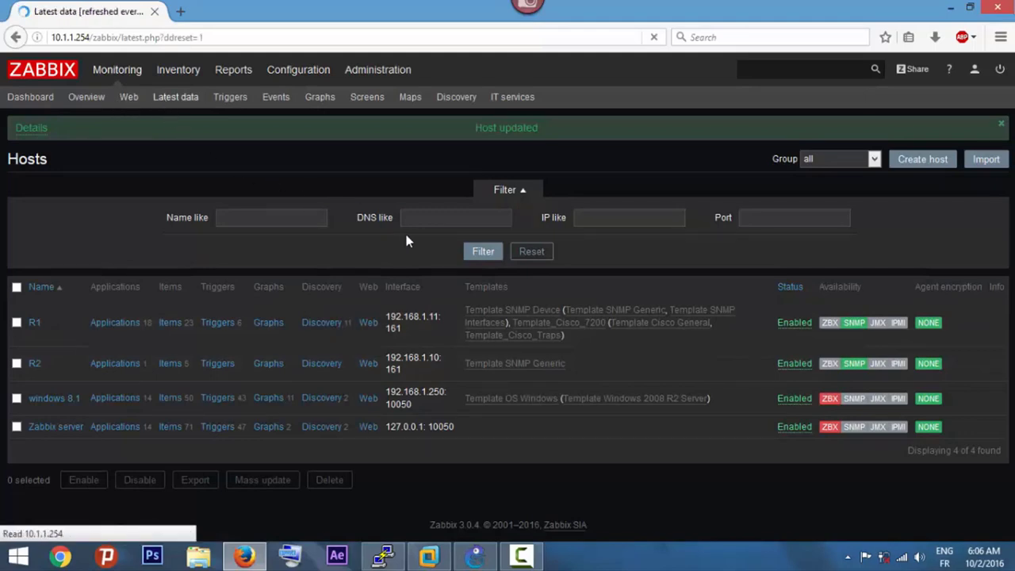
scroll(441, 281, down, 10)
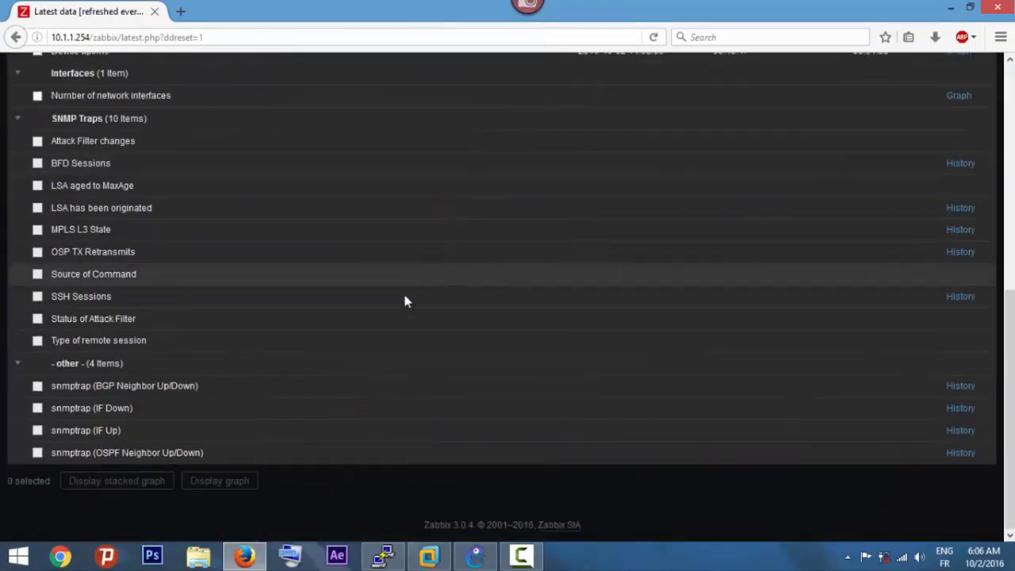
scroll(496, 397, up, 10)
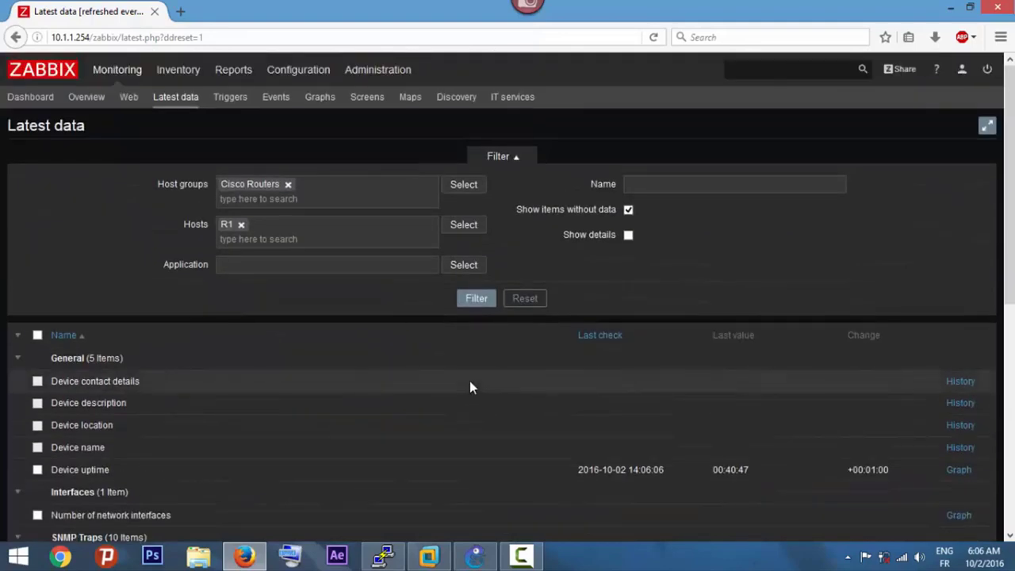